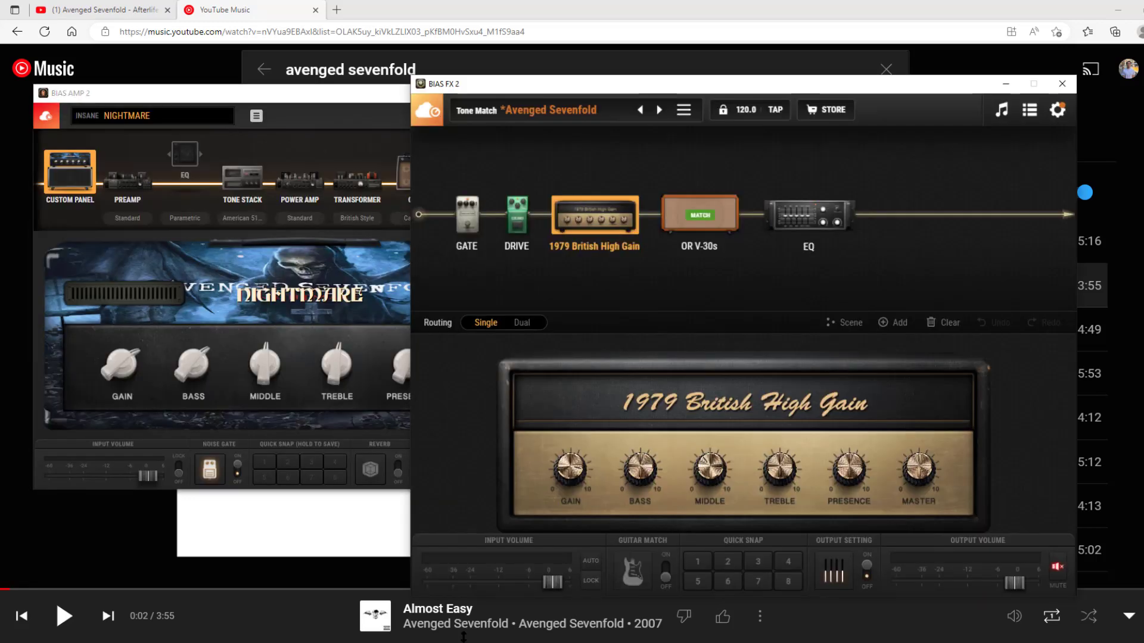
# - Rearrange the BIAS FX 2 and BIAS AMP 2 windows so BIAS AMP 2 sits over BIAS FX 2
pyautogui.moveTo(591, 88); pyautogui.dragTo(620, 76)
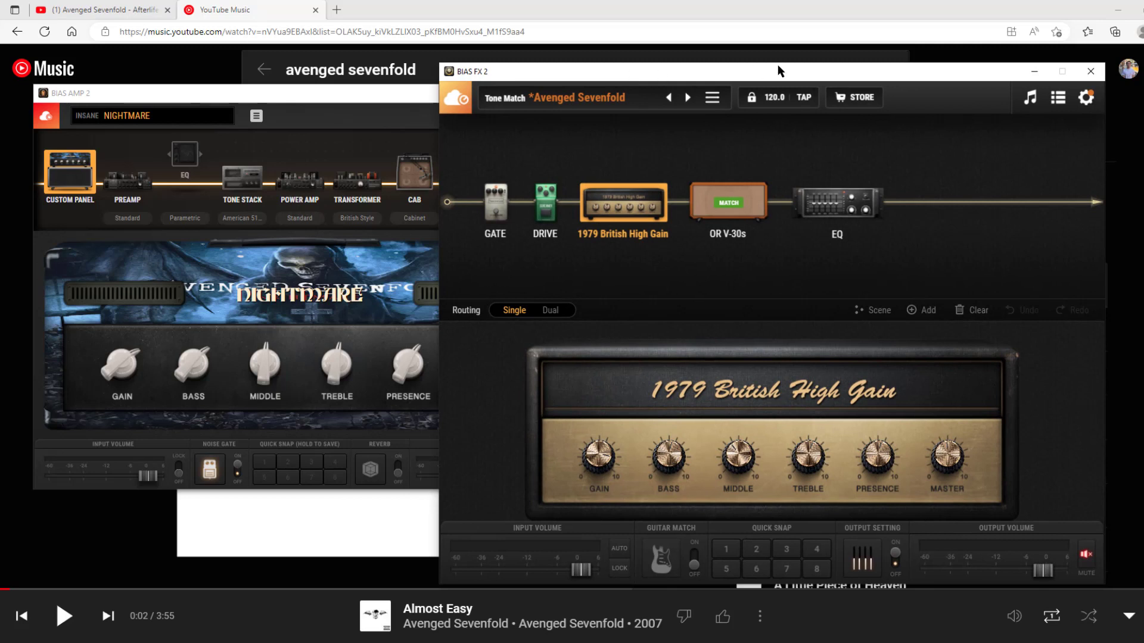
pyautogui.moveTo(680, 66)
pyautogui.mouseDown()
pyautogui.moveTo(679, 85)
pyautogui.moveTo(678, 50)
pyautogui.moveTo(669, 55)
pyautogui.mouseUp()
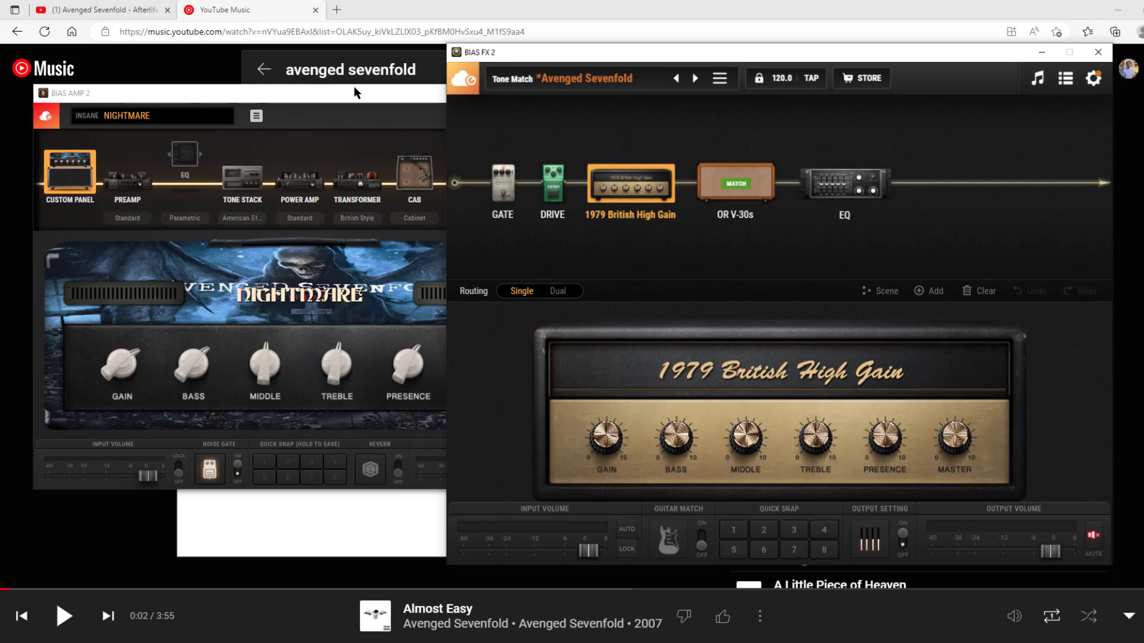
pyautogui.moveTo(416, 99); pyautogui.dragTo(444, 98)
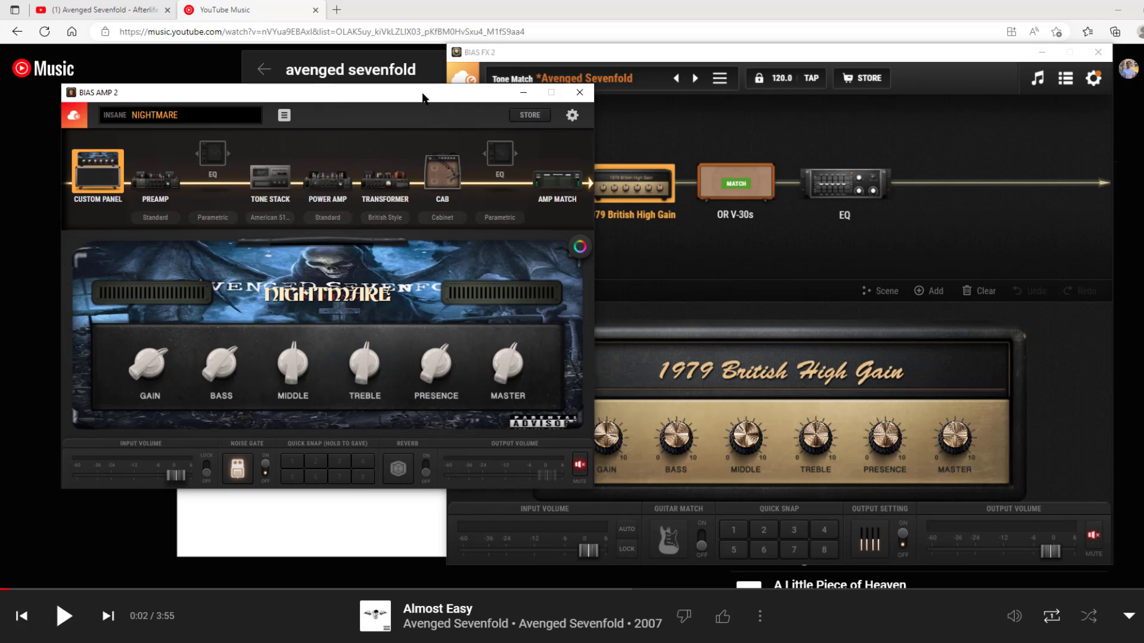
pyautogui.moveTo(417, 97); pyautogui.dragTo(513, 81)
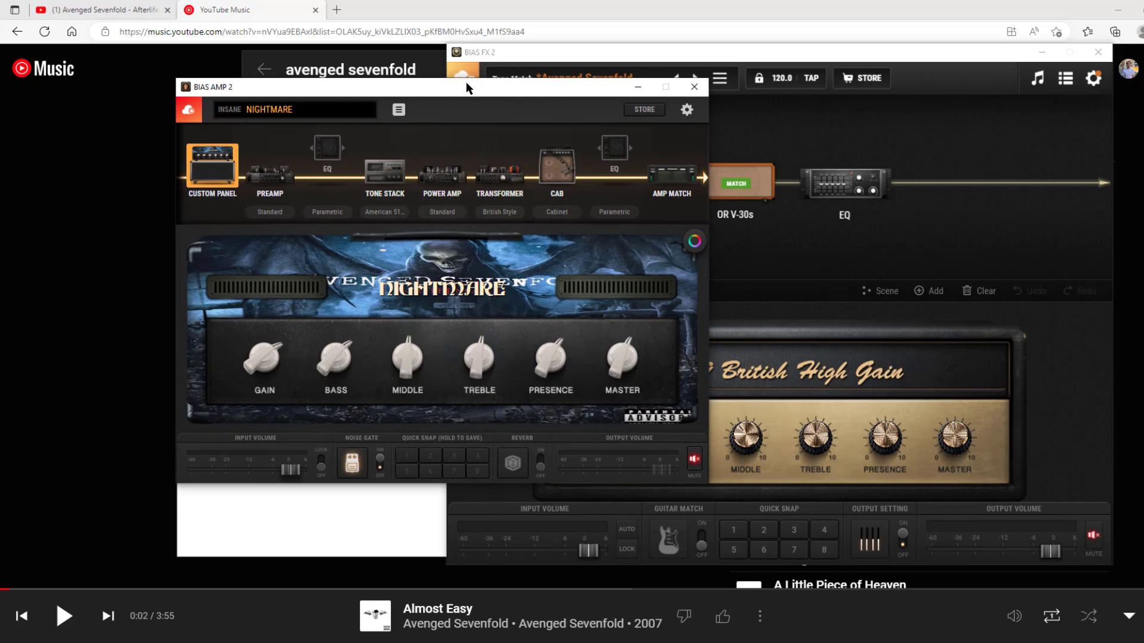
pyautogui.moveTo(466, 83); pyautogui.dragTo(427, 106)
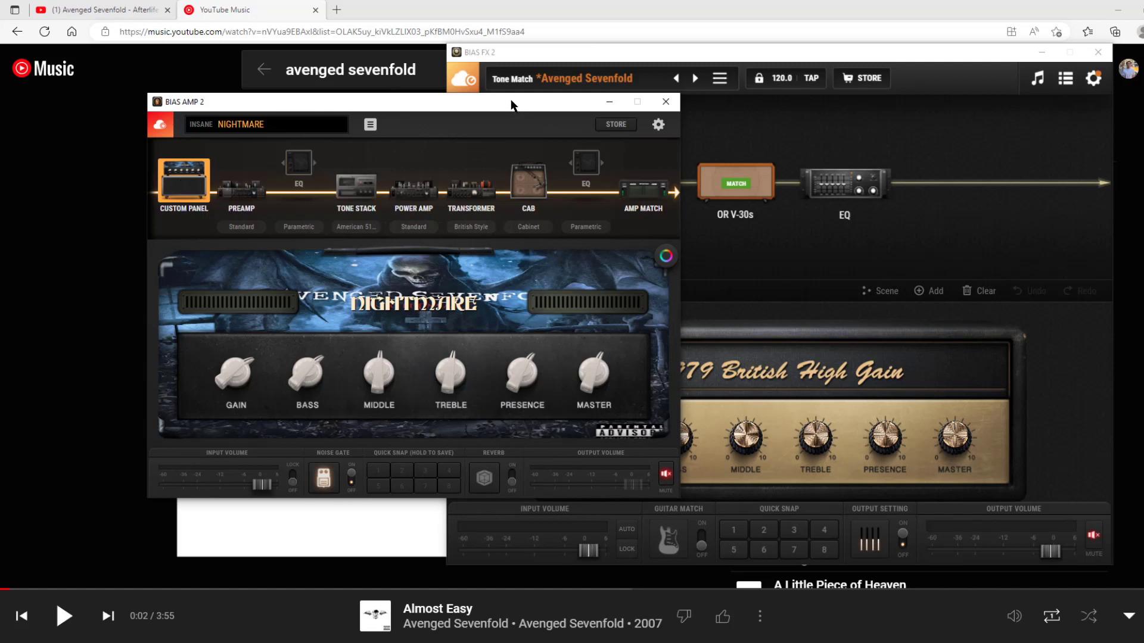
pyautogui.moveTo(504, 96)
pyautogui.mouseDown()
pyautogui.moveTo(560, 98)
pyautogui.moveTo(506, 97)
pyautogui.mouseUp()
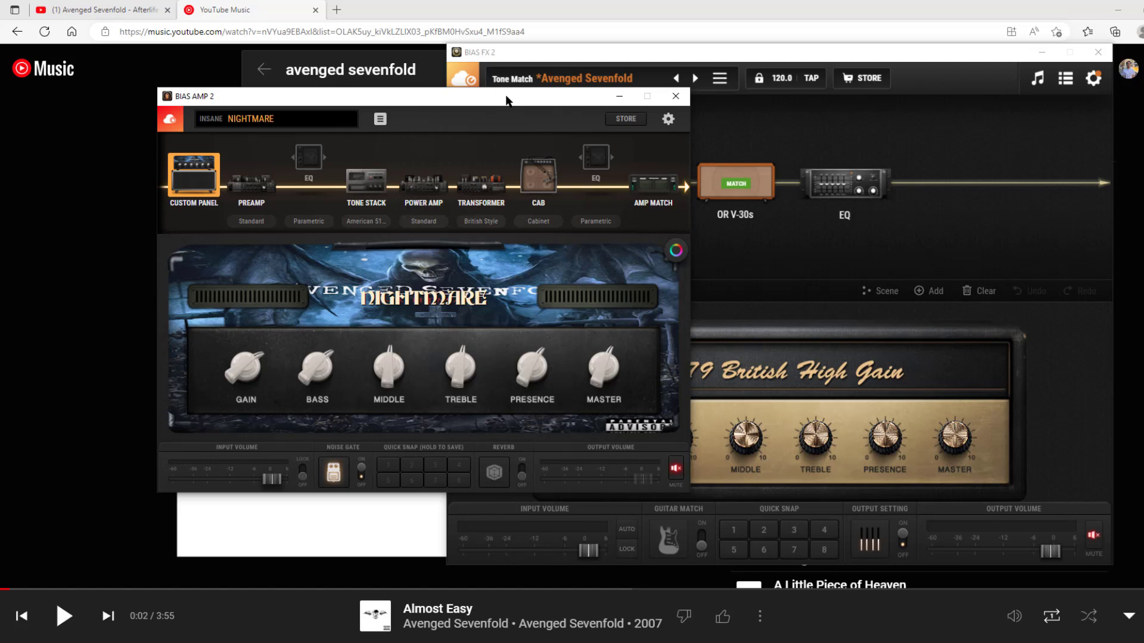
pyautogui.moveTo(507, 100); pyautogui.dragTo(463, 99)
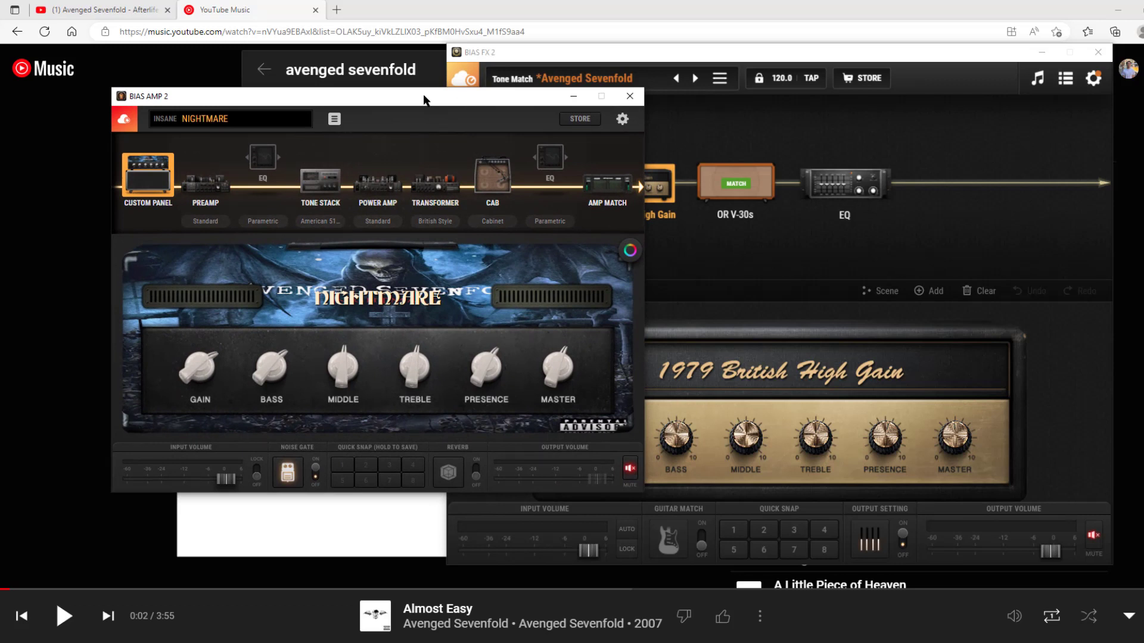
pyautogui.moveTo(421, 99); pyautogui.dragTo(315, 87)
pyautogui.click(527, 55)
pyautogui.moveTo(527, 57); pyautogui.dragTo(539, 48)
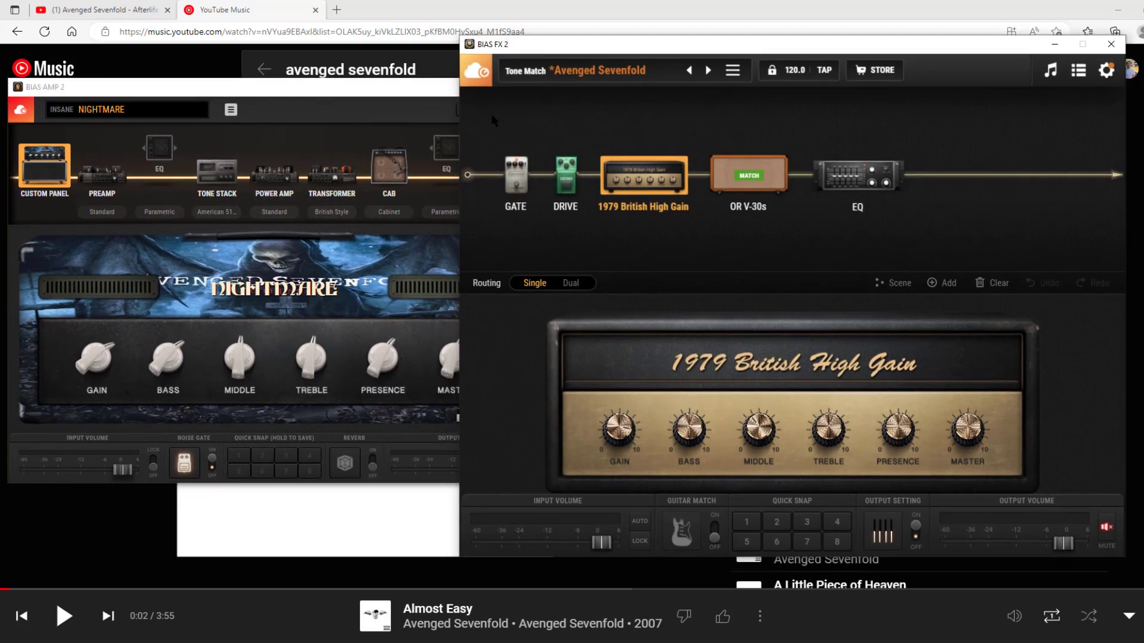
pyautogui.click(389, 95)
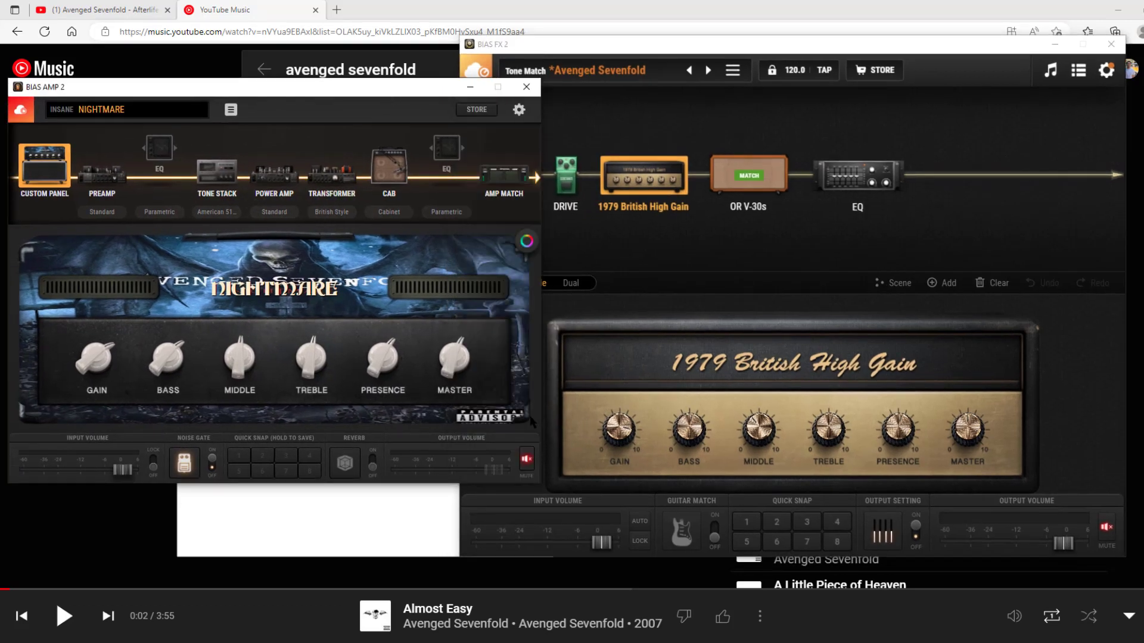
pyautogui.moveTo(378, 91); pyautogui.dragTo(411, 87)
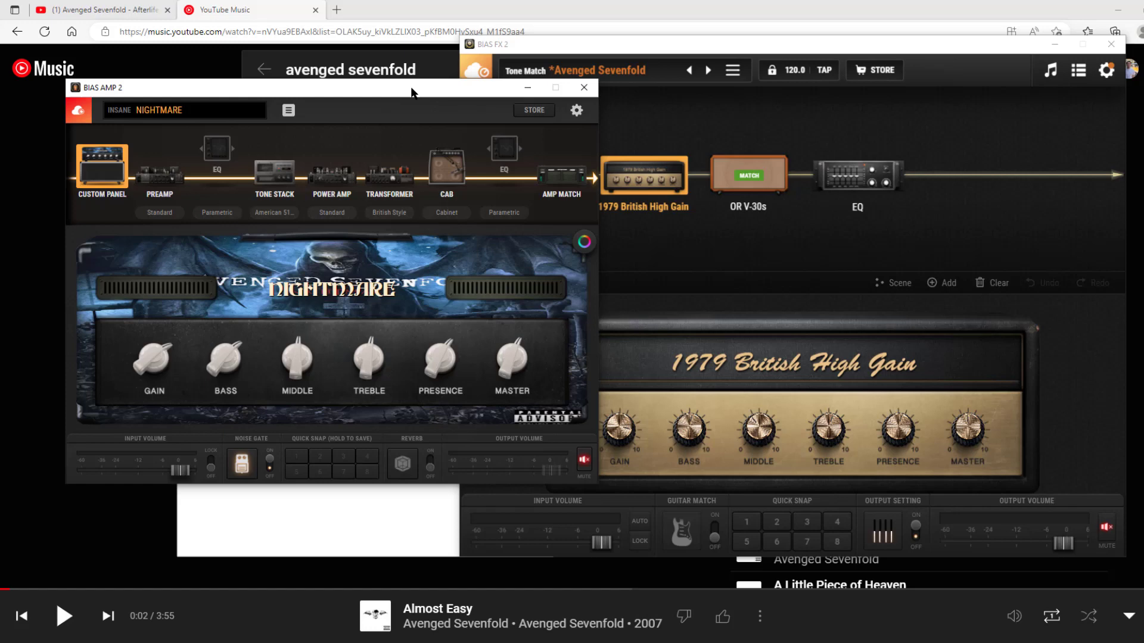
# - Return to YouTube Music and dismiss the 'avenged sevenfold' search suggestions
pyautogui.click(261, 490)
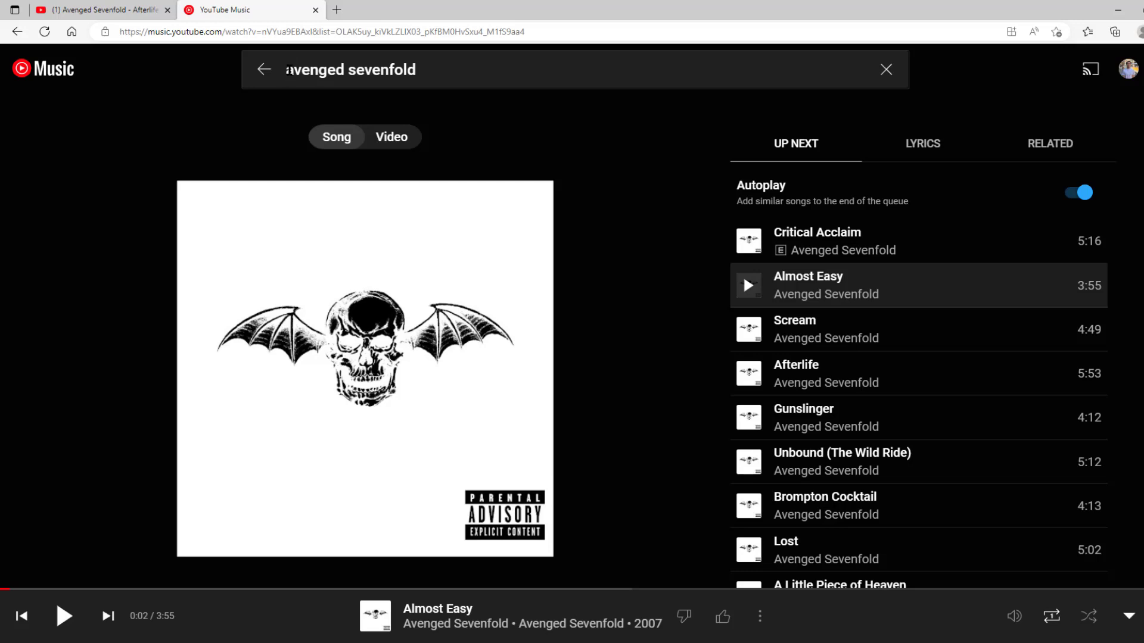
pyautogui.moveTo(284, 70); pyautogui.dragTo(459, 70)
pyautogui.click(459, 71)
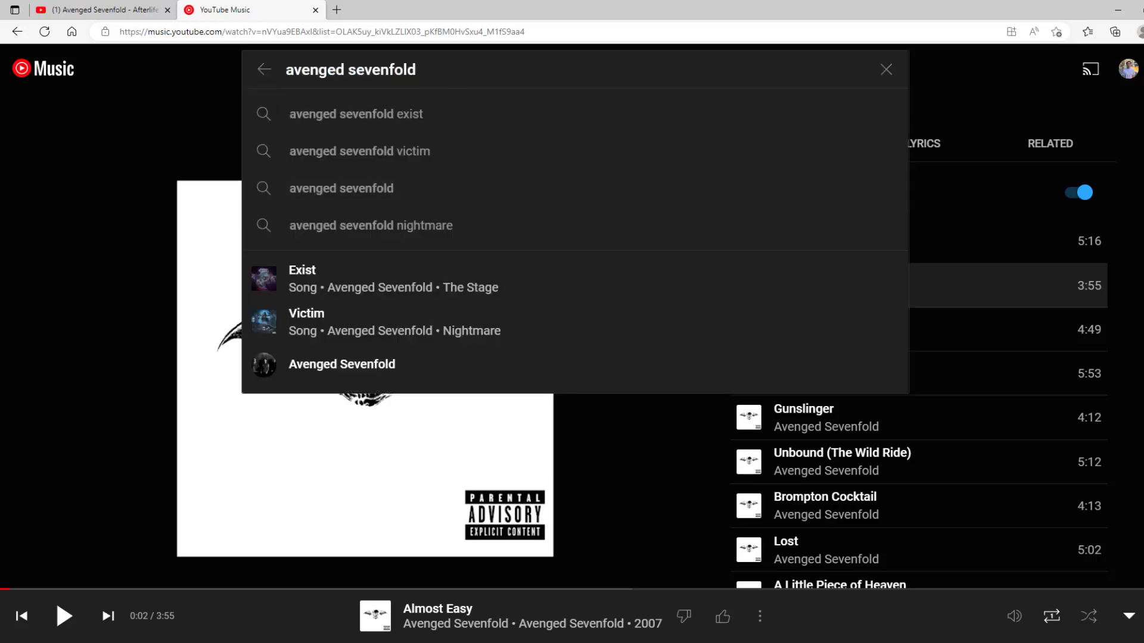
pyautogui.press('Escape')
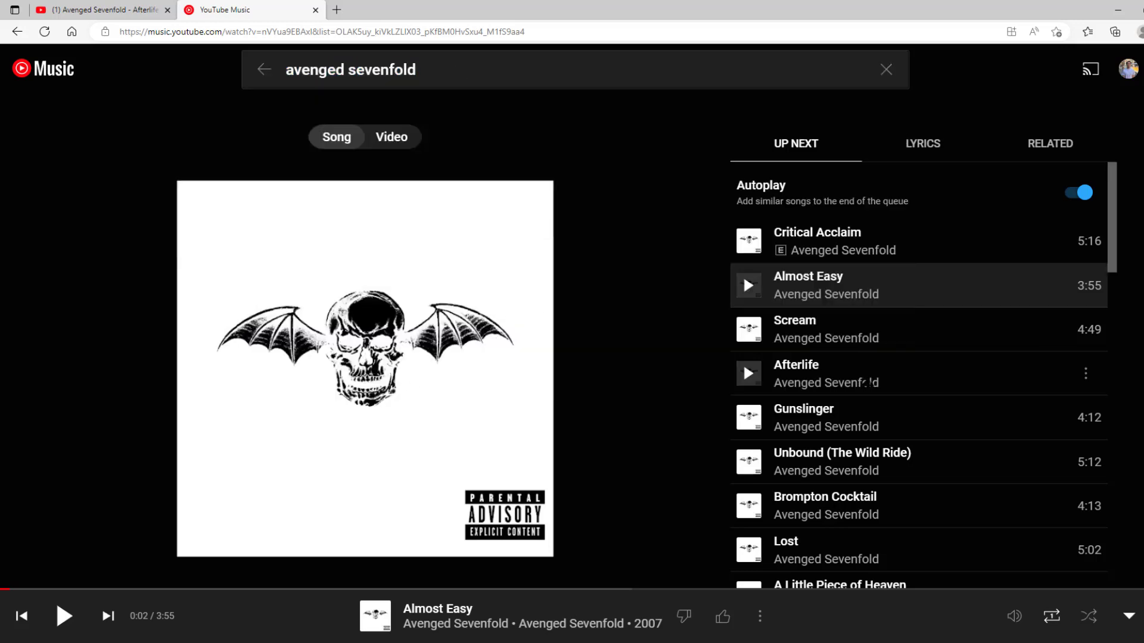
pyautogui.scroll(-5, 834, 370)
pyautogui.scroll(4, 796, 450)
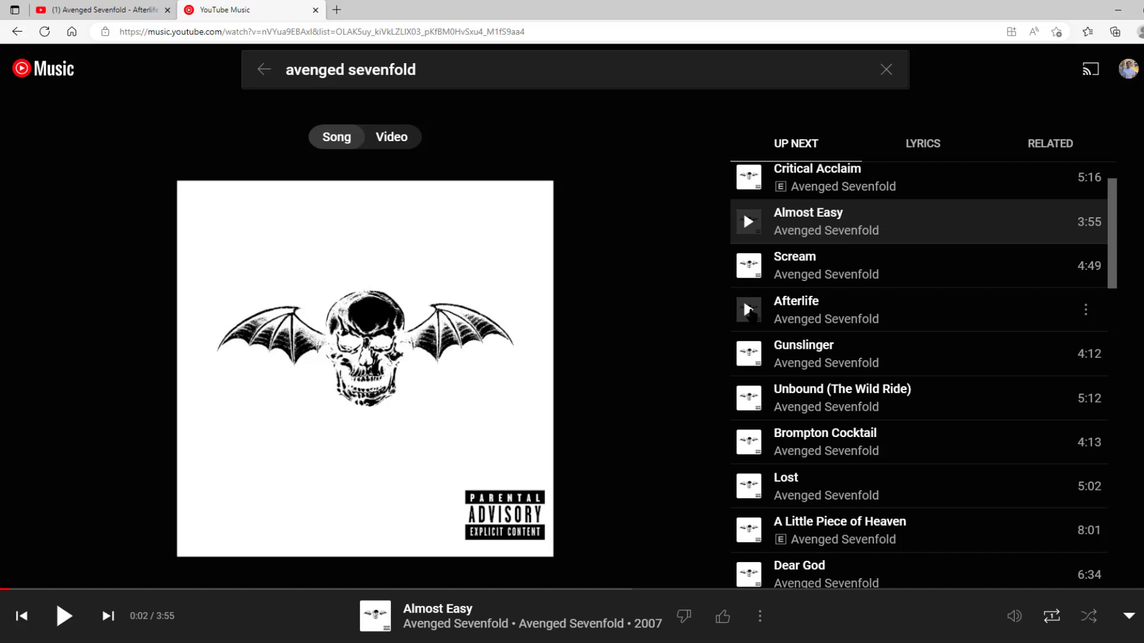
# - Play Afterlife from Up Next, seek around, and leave it paused at 0:38
pyautogui.click(749, 310)
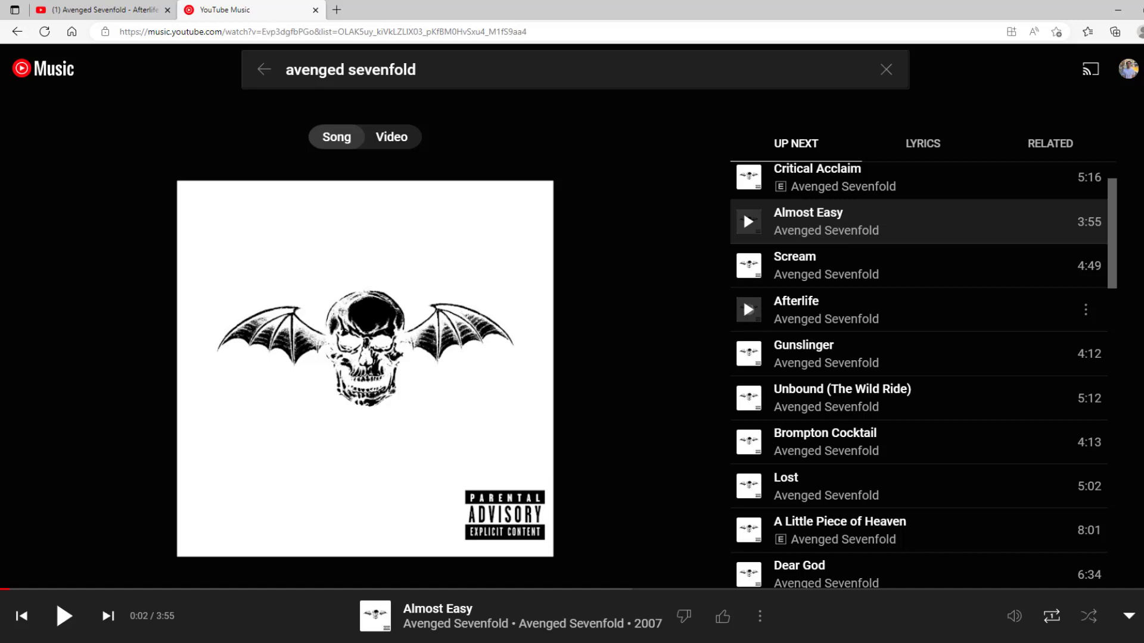
pyautogui.click(64, 617)
pyautogui.click(267, 590)
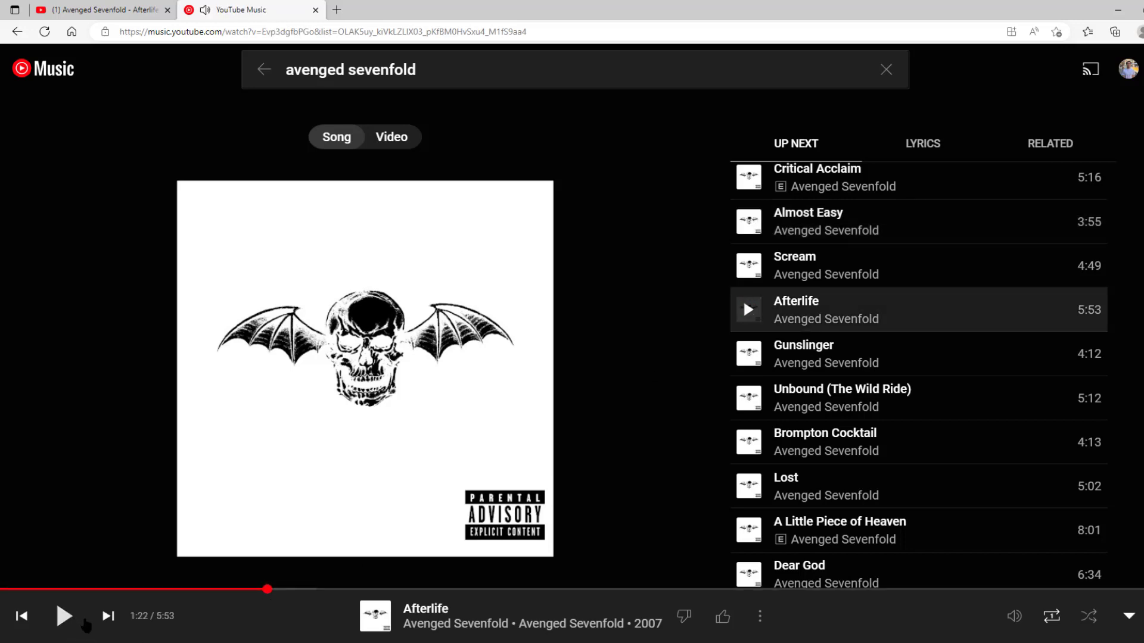
pyautogui.click(86, 625)
pyautogui.click(195, 589)
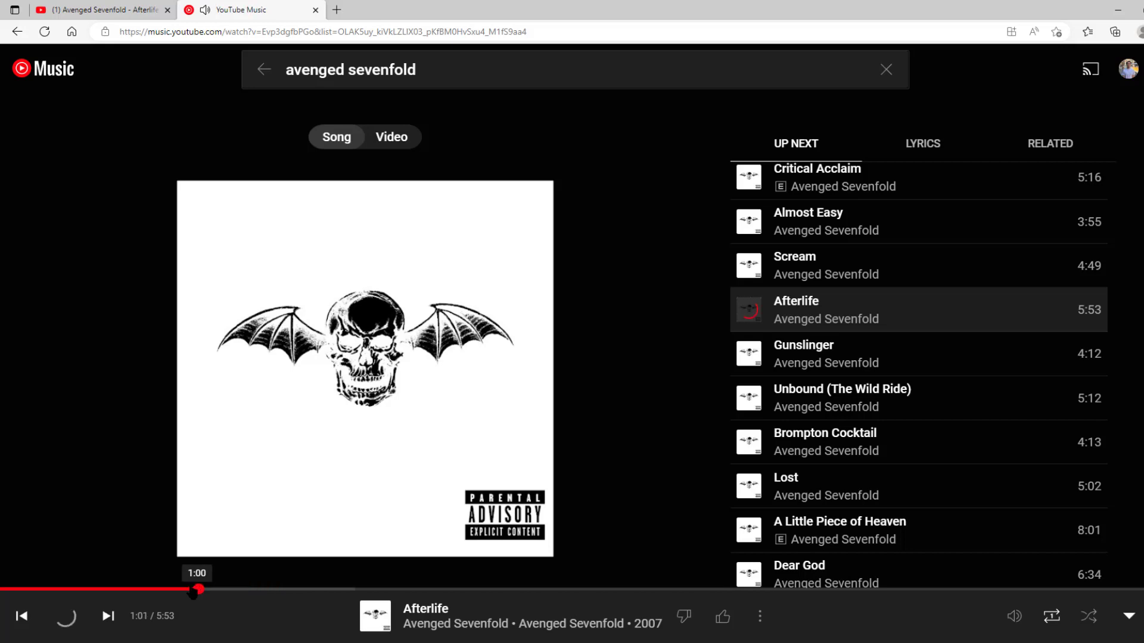
pyautogui.click(130, 590)
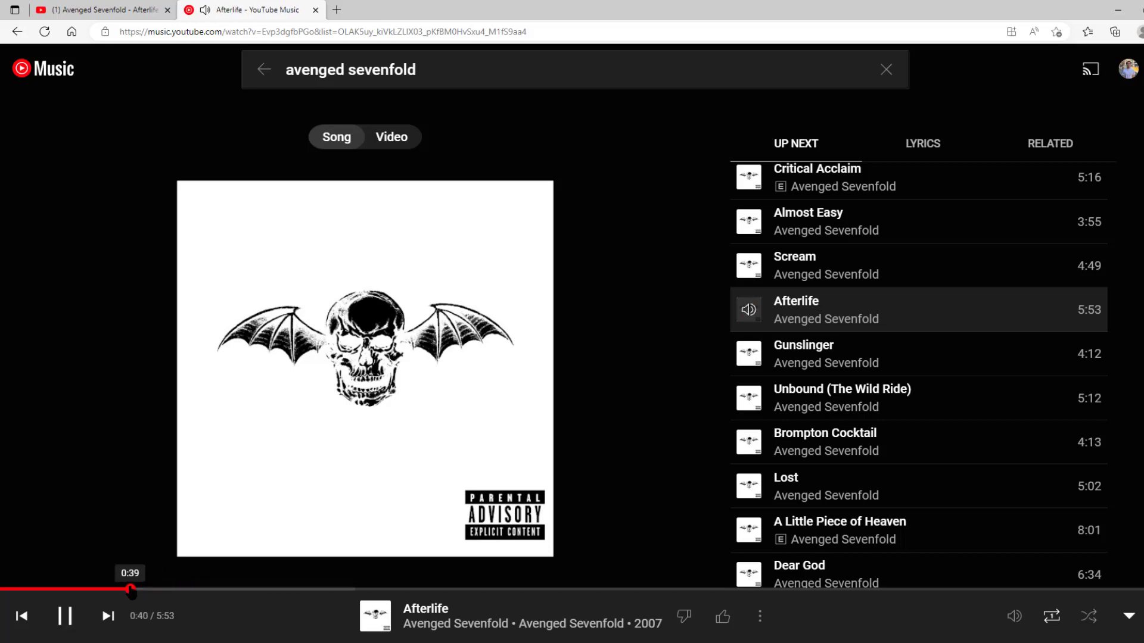
pyautogui.press('space')
pyautogui.click(123, 590)
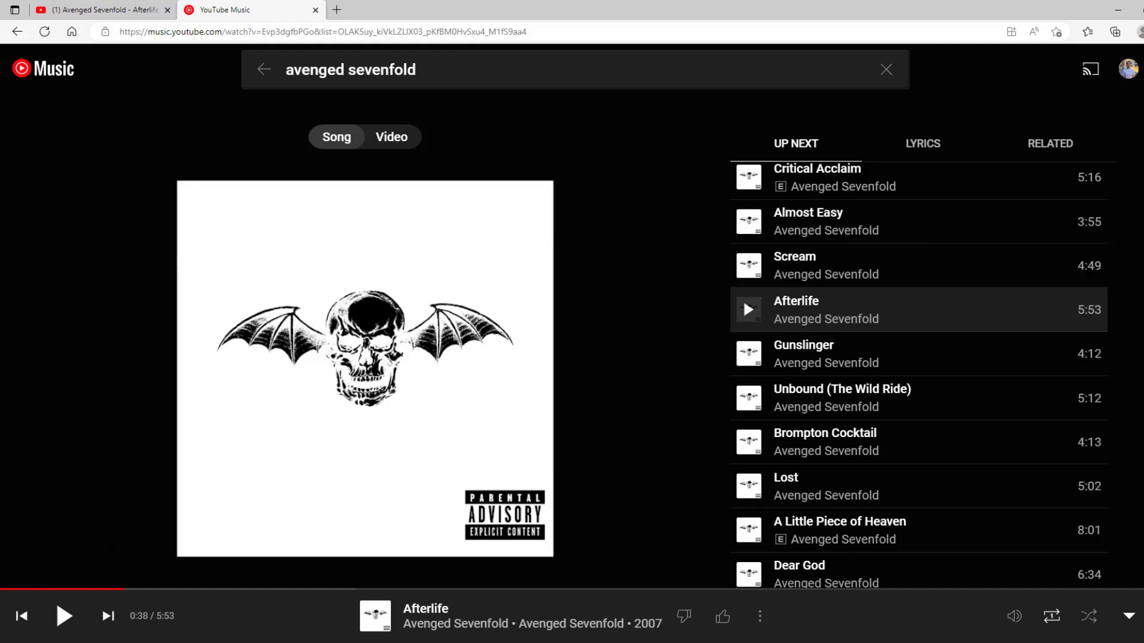
# - Switch to the Afterlife (Guitars Only) video tab, play briefly, and pause at 0:31
pyautogui.click(104, 10)
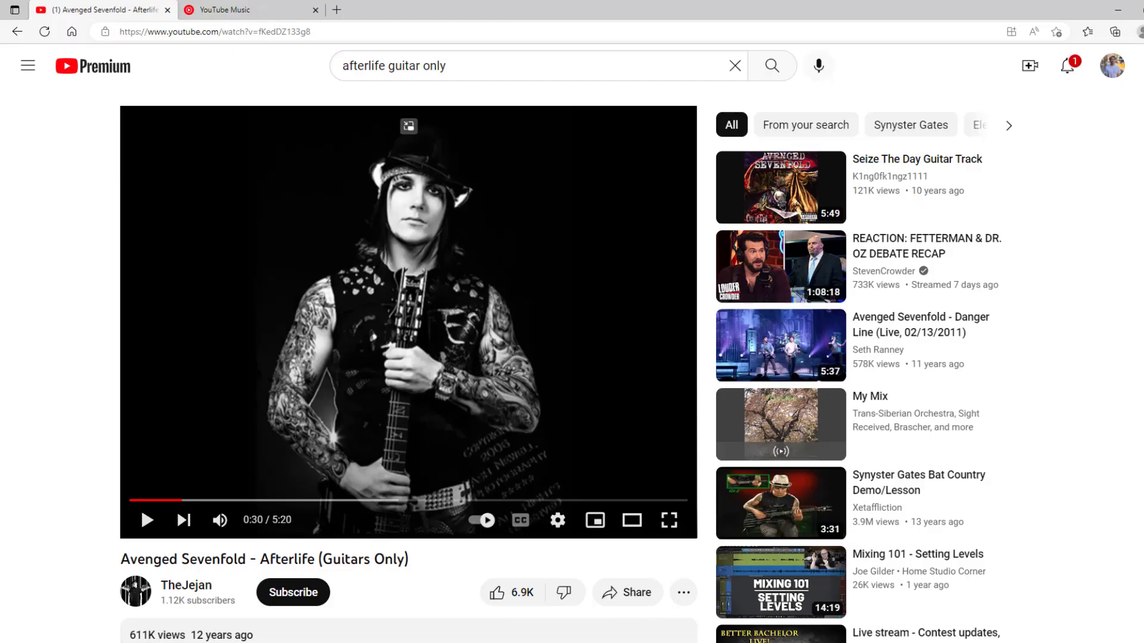
pyautogui.click(147, 520)
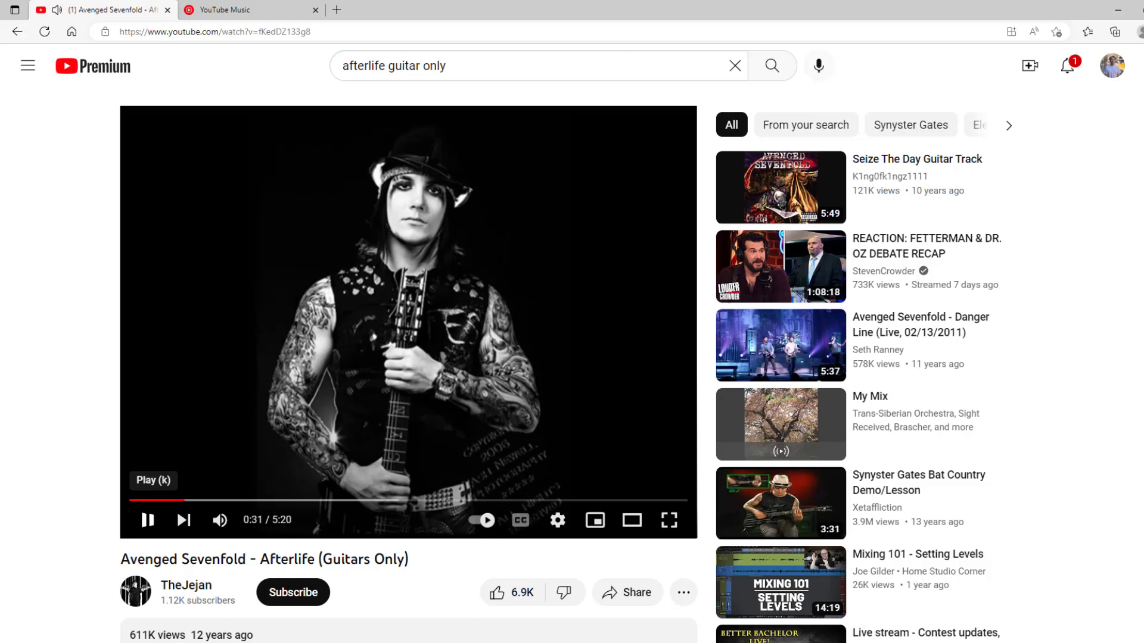
pyautogui.click(147, 520)
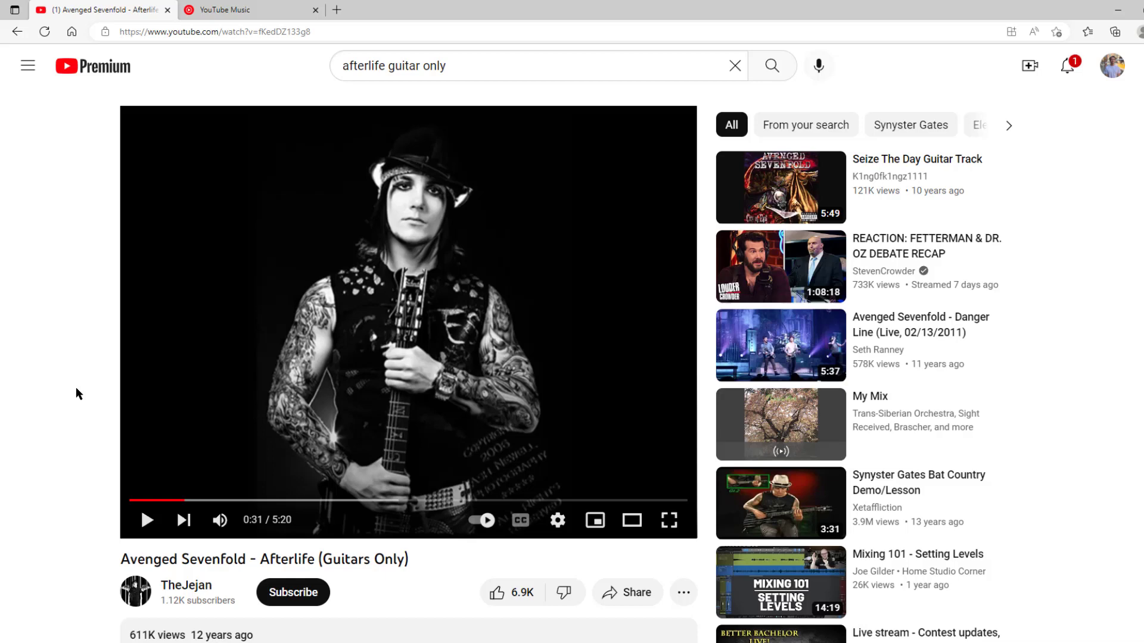
# - Flip between the YouTube Music and guitars-only YouTube tabs, then put the BIAS windows over Afterlife
pyautogui.hotkey('alt', 'Tab')
pyautogui.hotkey('alt', 'Tab')
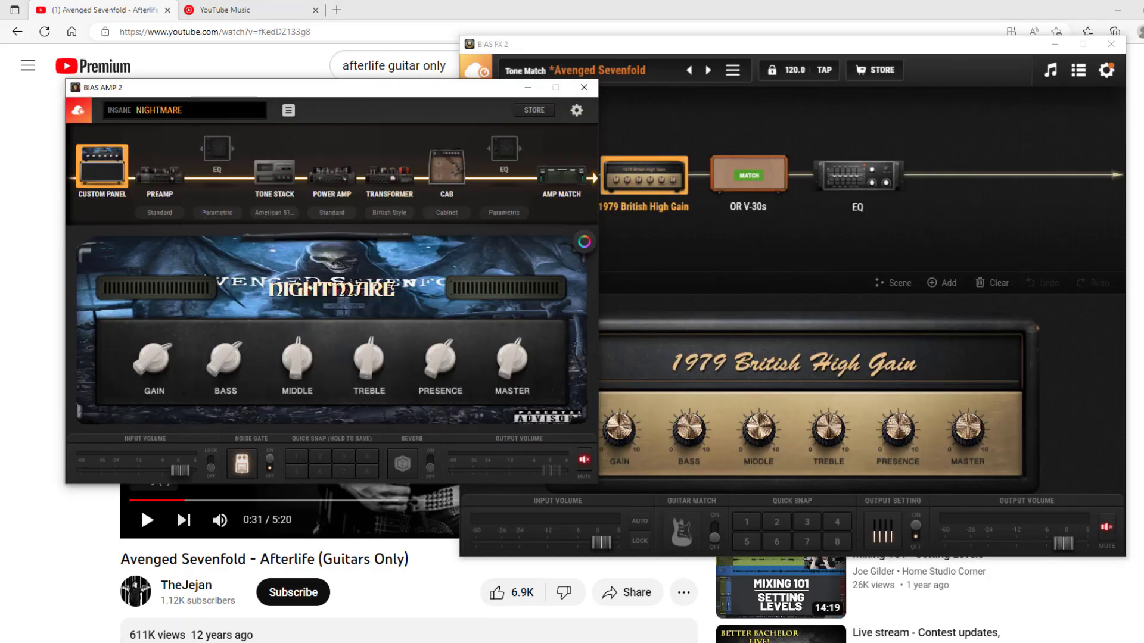
pyautogui.click(420, 571)
pyautogui.click(235, 9)
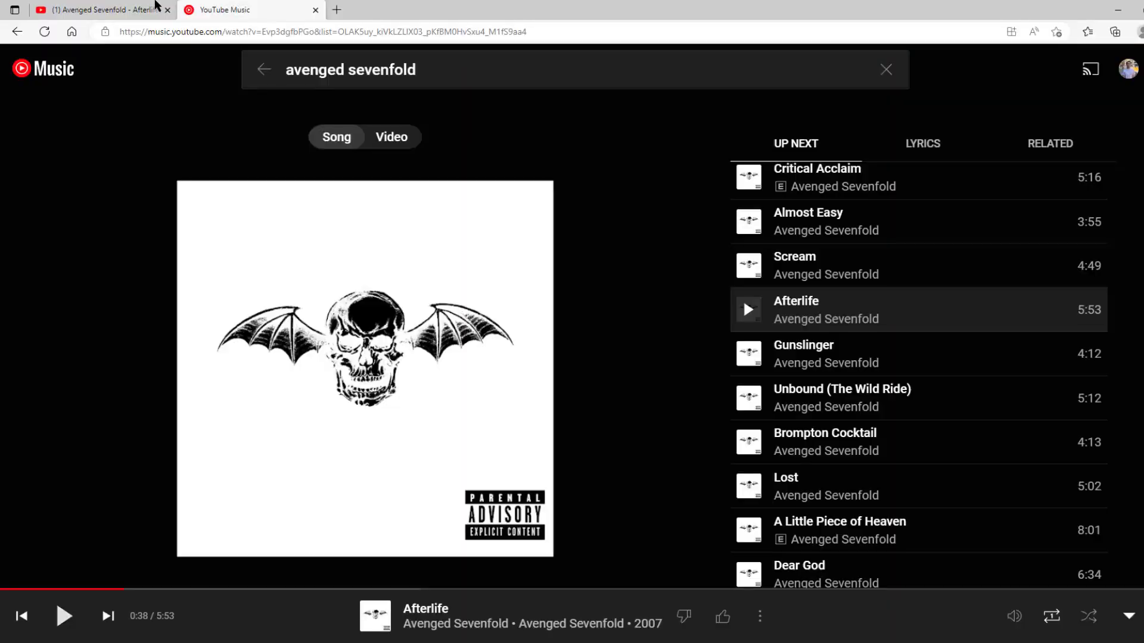
pyautogui.click(156, 7)
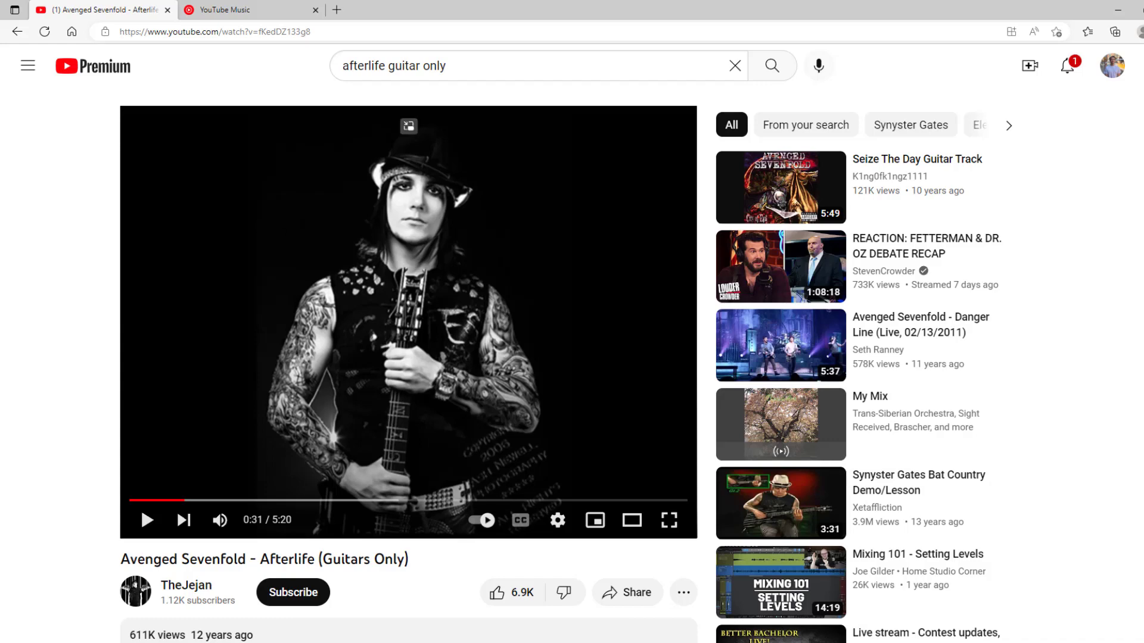
pyautogui.click(236, 9)
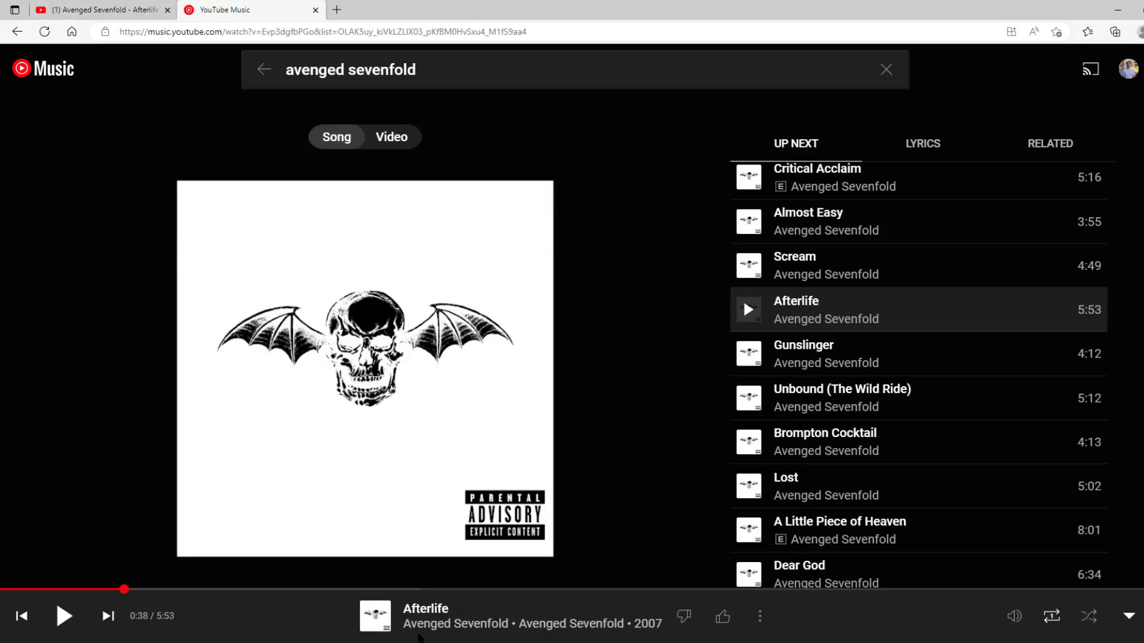
pyautogui.hotkey('alt', 'Tab')
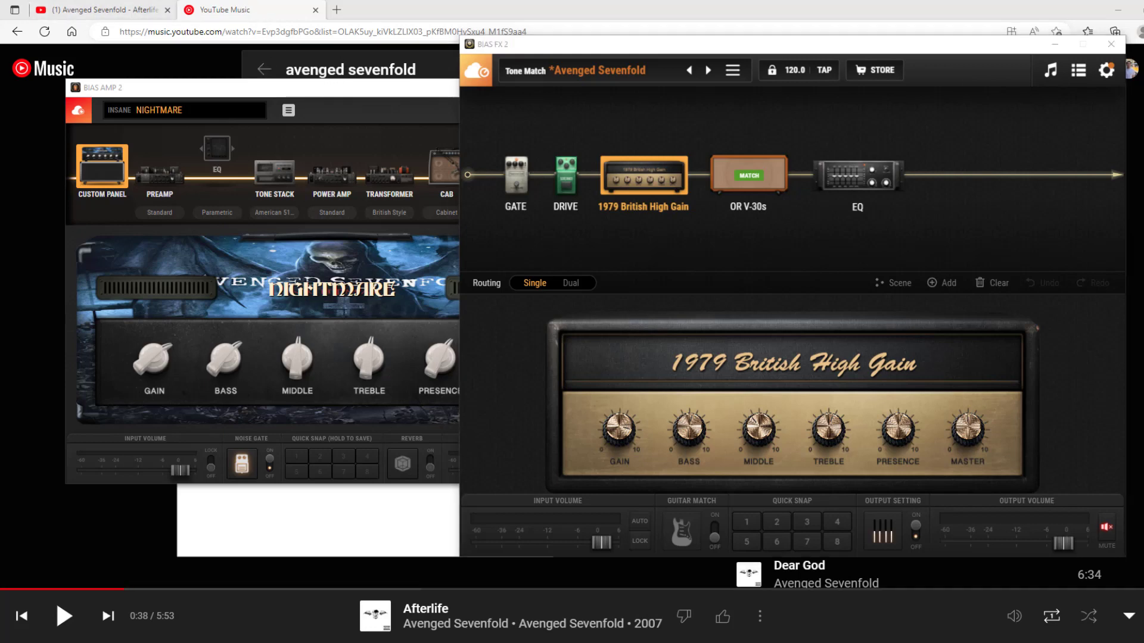
# - Select Avenged Sevenfold.wav in Music > Tone Match, then bring BIAS AMP 2 back in front
pyautogui.scroll(9, 642, 345)
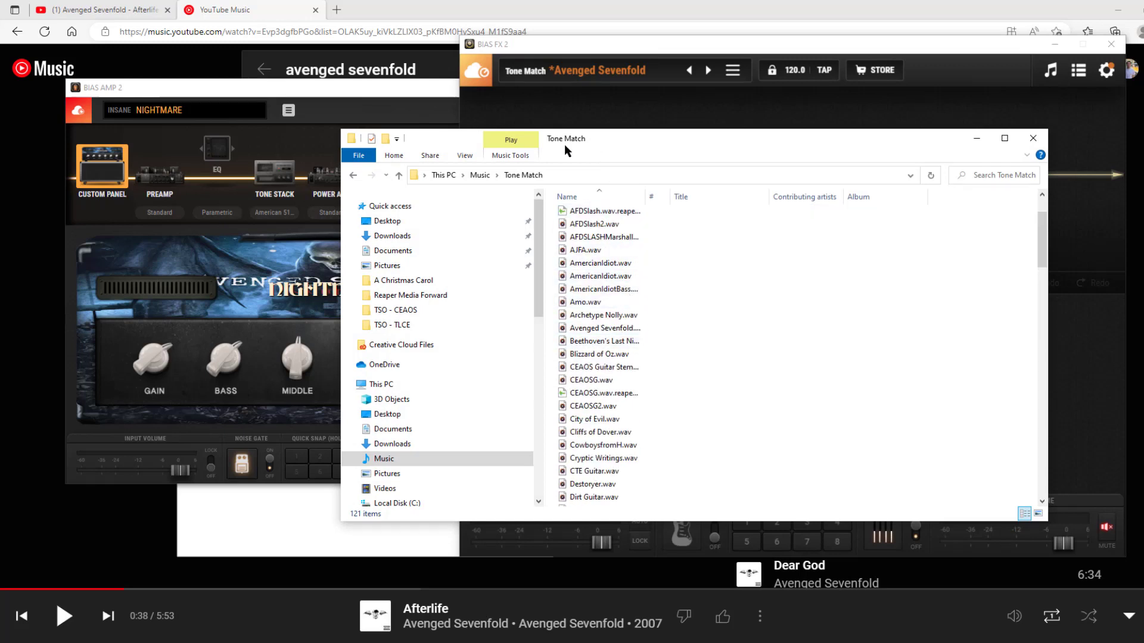
pyautogui.click(633, 329)
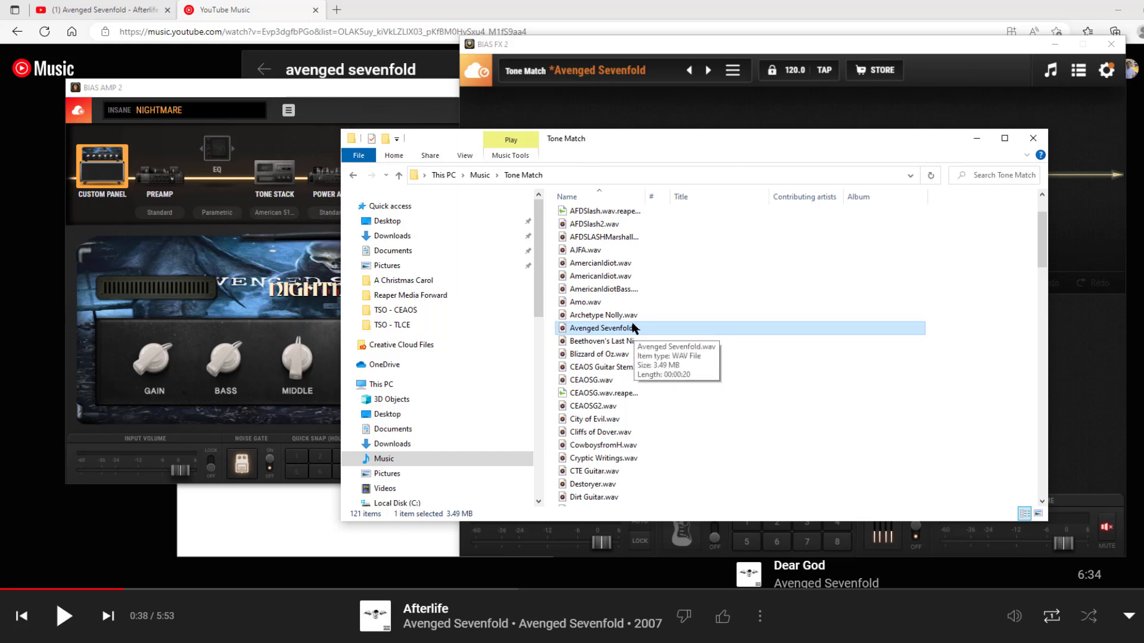
pyautogui.scroll(2, 638, 323)
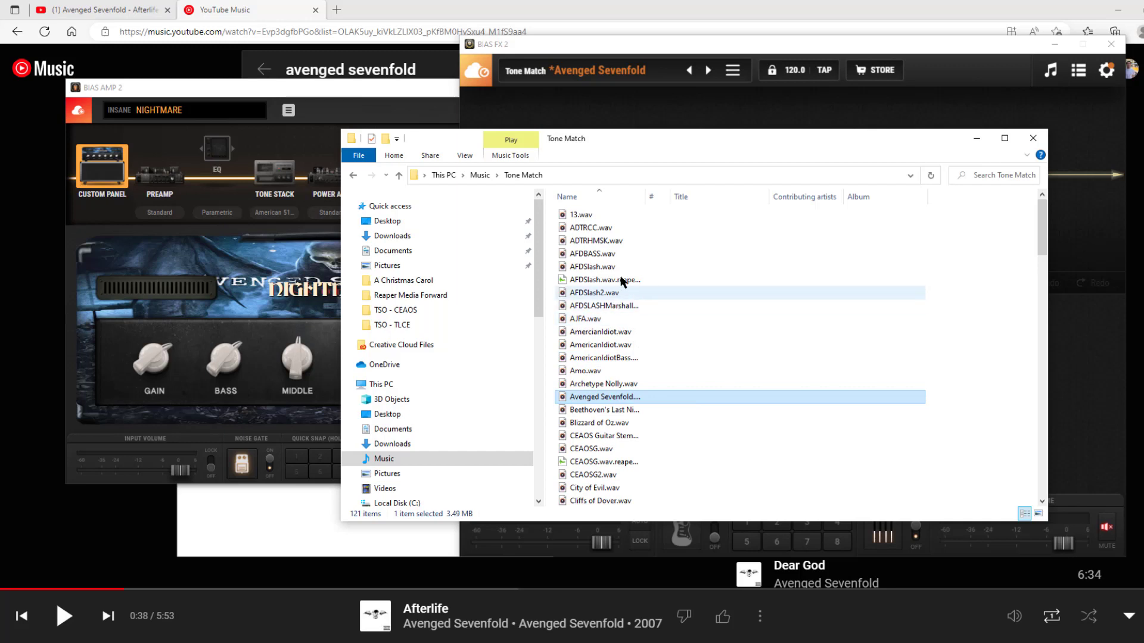
pyautogui.scroll(-1, 622, 282)
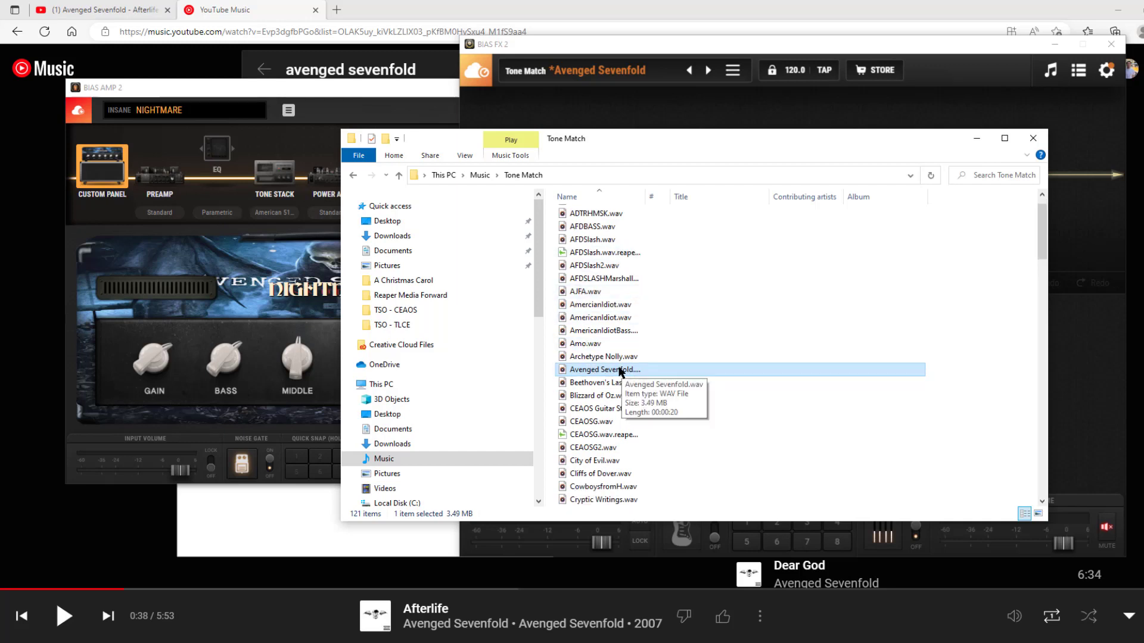
pyautogui.click(398, 85)
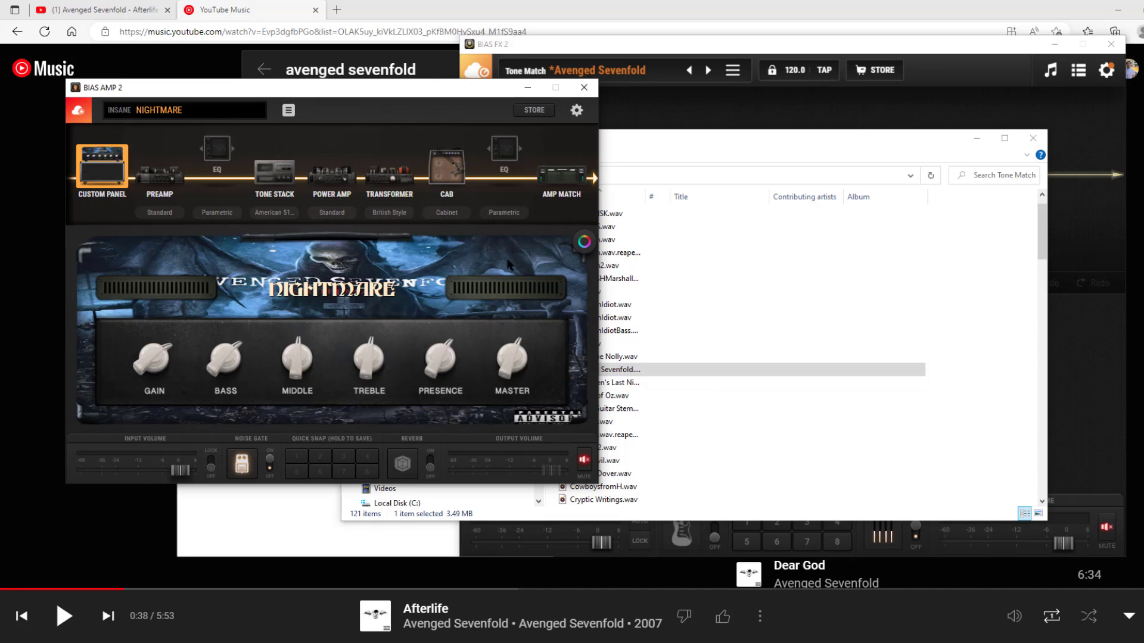
# - Restart Amp Match as a new preset with 'I have a solo guitar track' as the source
pyautogui.click(554, 178)
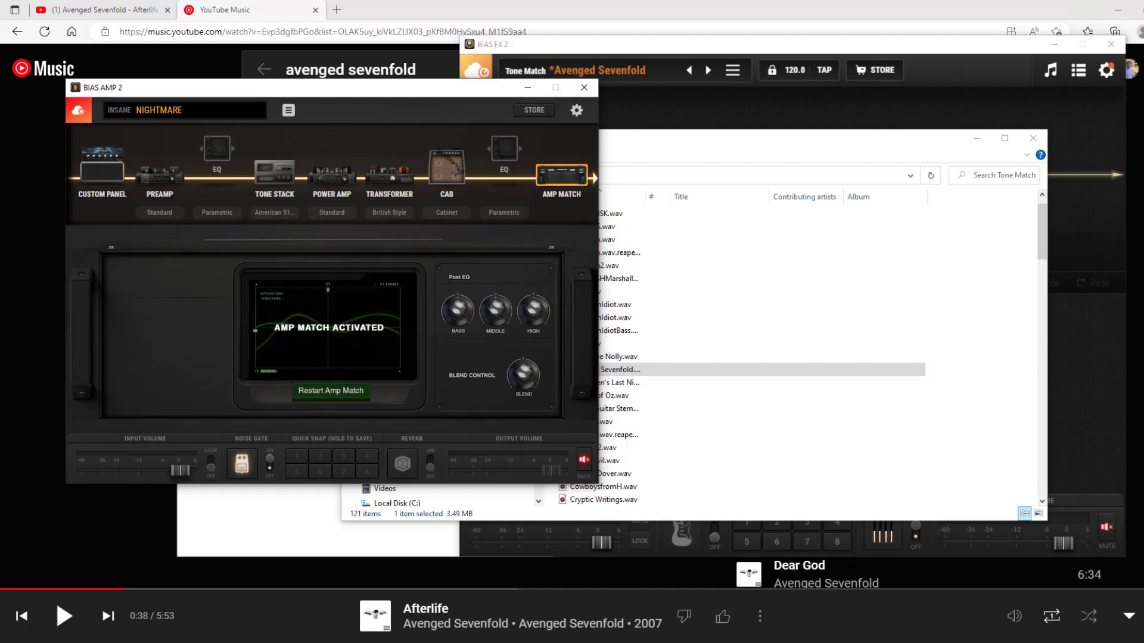
pyautogui.click(345, 395)
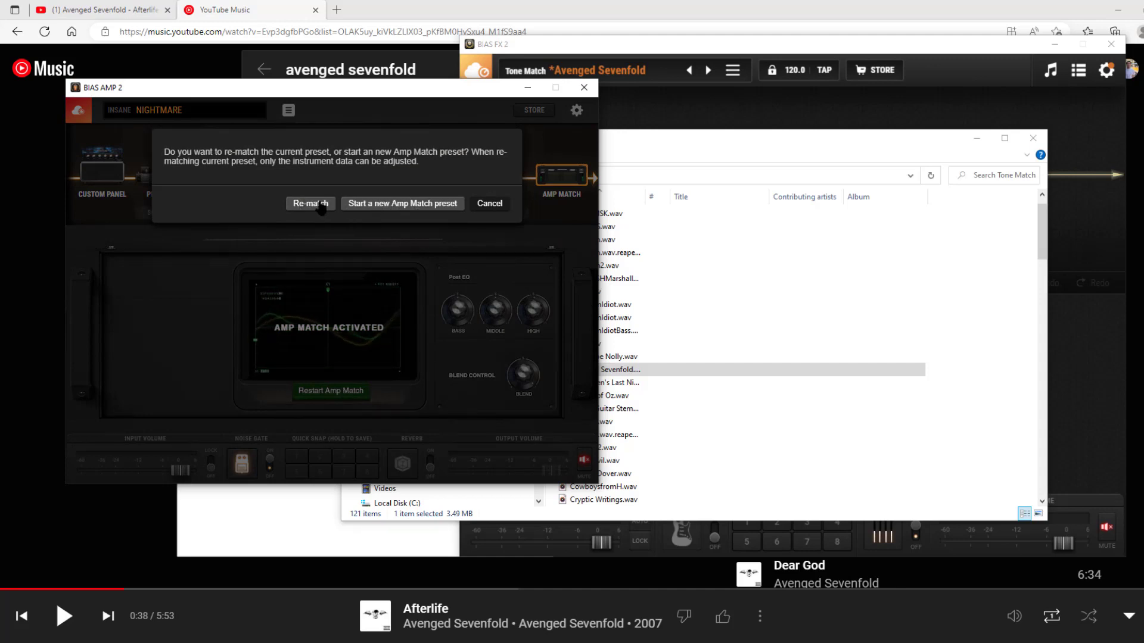
pyautogui.click(350, 204)
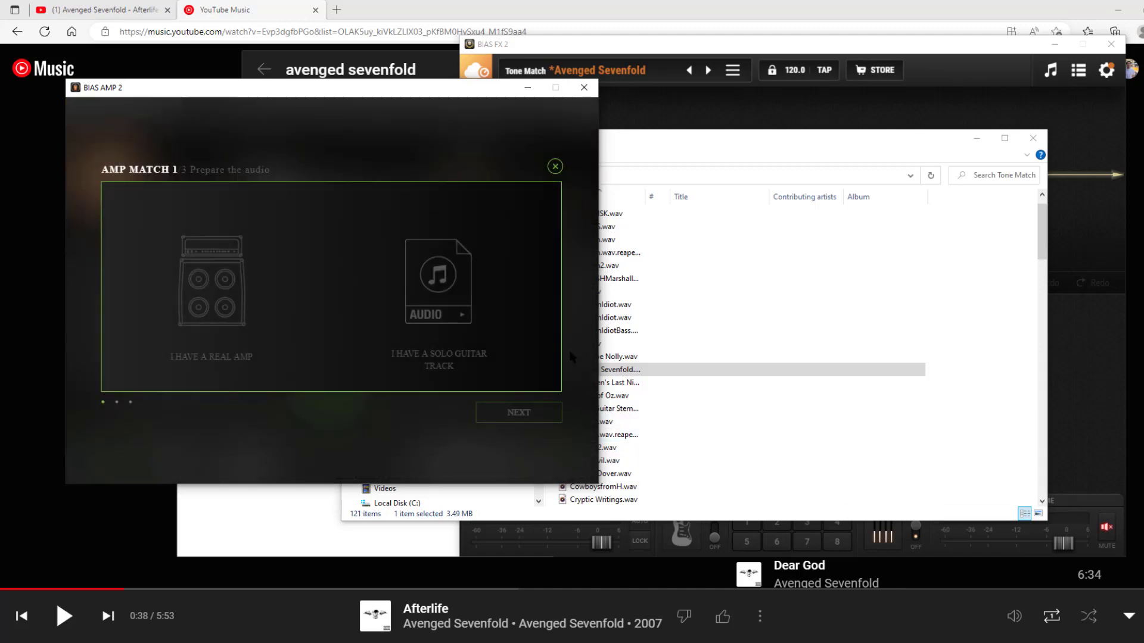
pyautogui.click(435, 306)
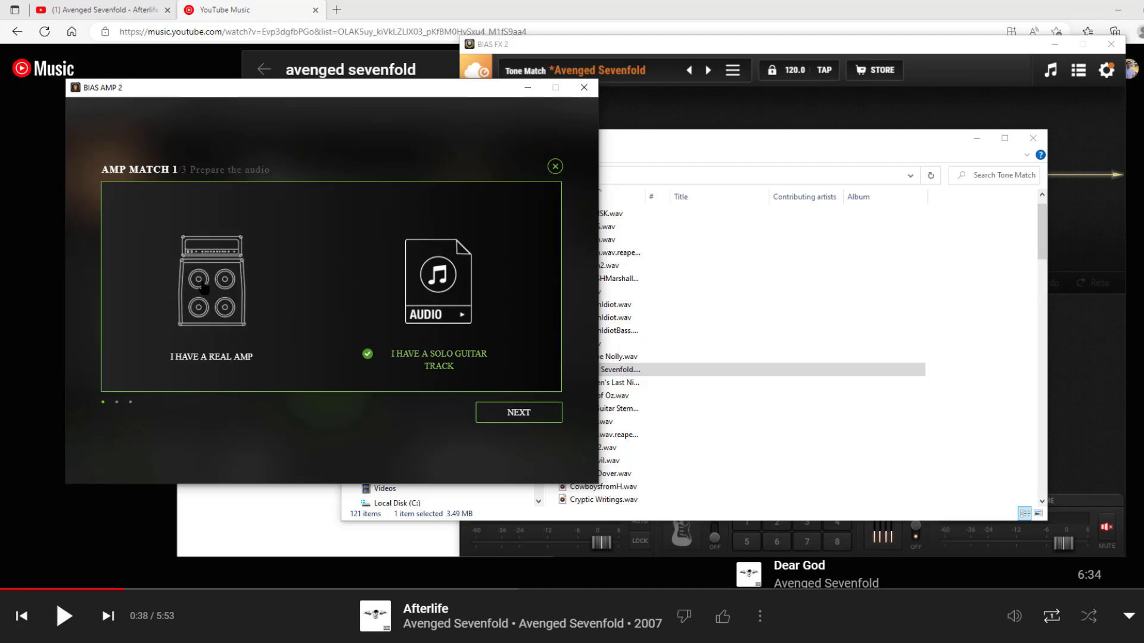
# - Go to the import step and load Avenged Sevenfold.wav from Music > Tone Match
pyautogui.click(514, 413)
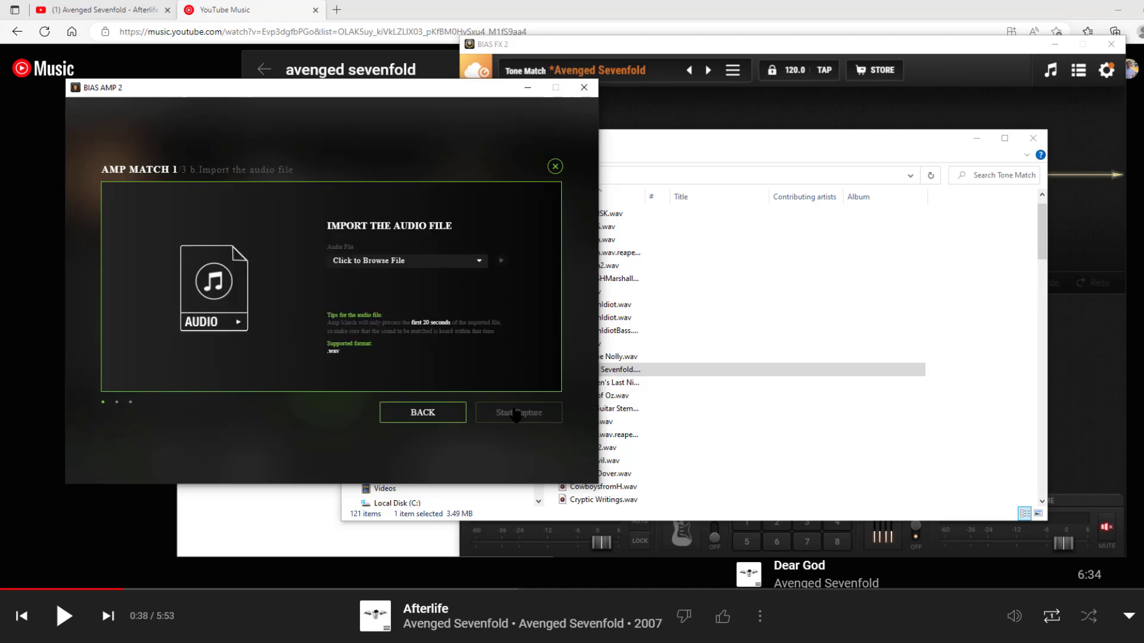
pyautogui.click(593, 285)
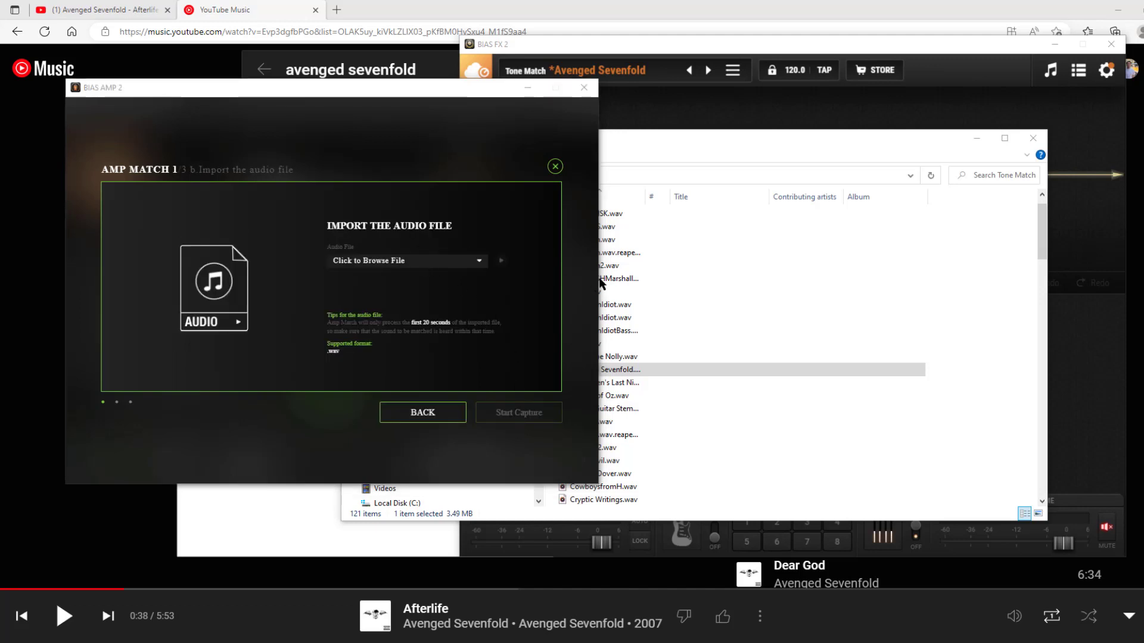
pyautogui.click(1035, 138)
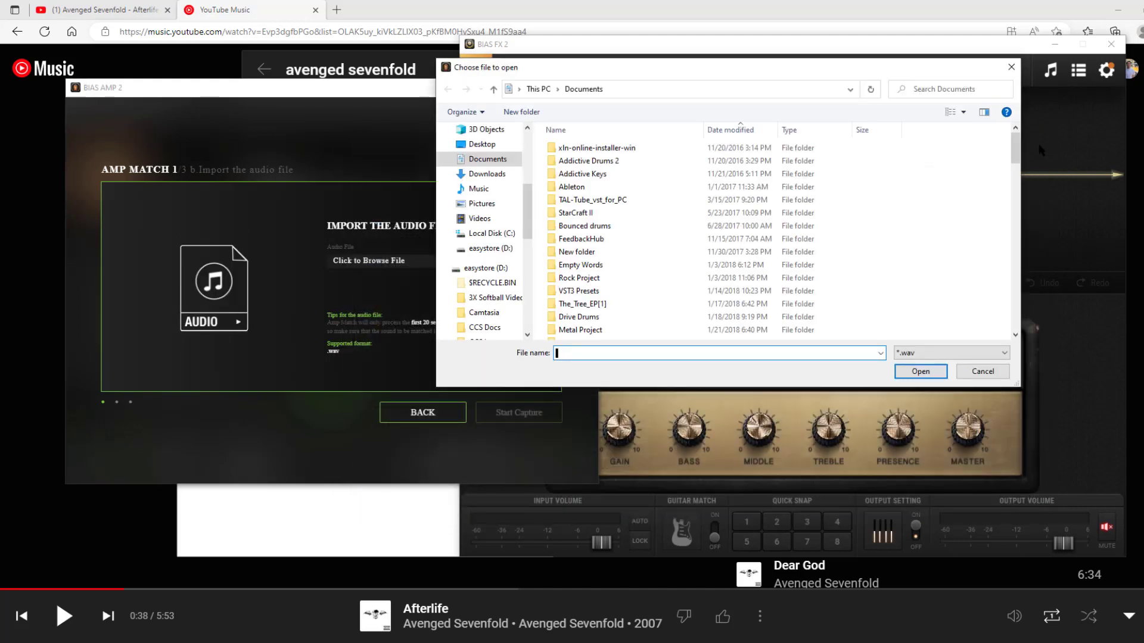
pyautogui.click(480, 189)
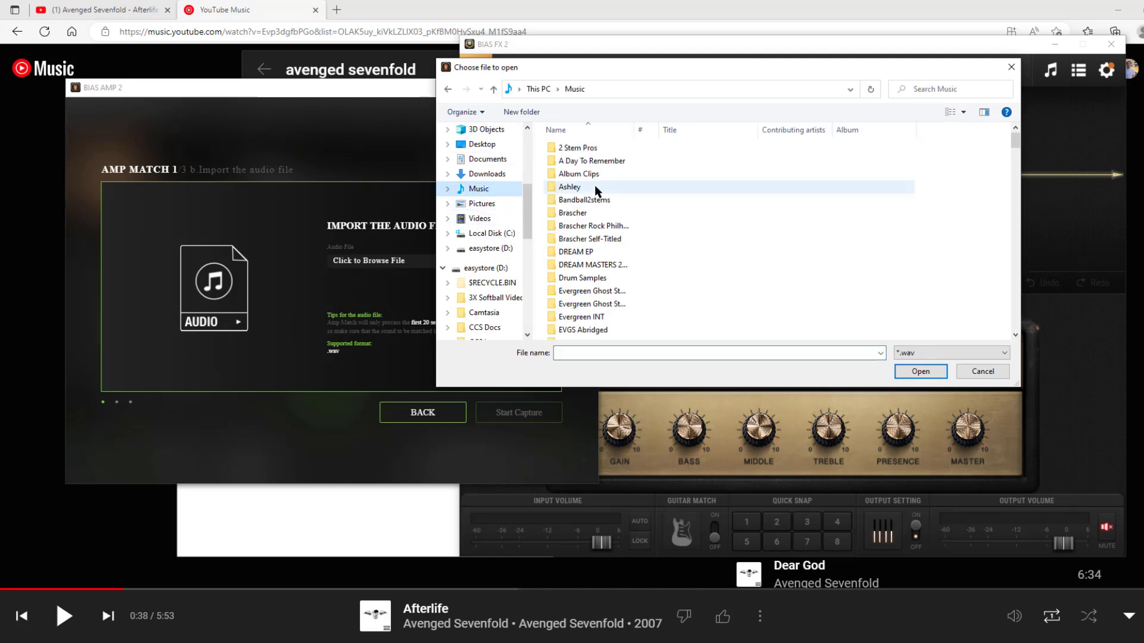
pyautogui.scroll(-6, 596, 203)
pyautogui.scroll(-3, 618, 226)
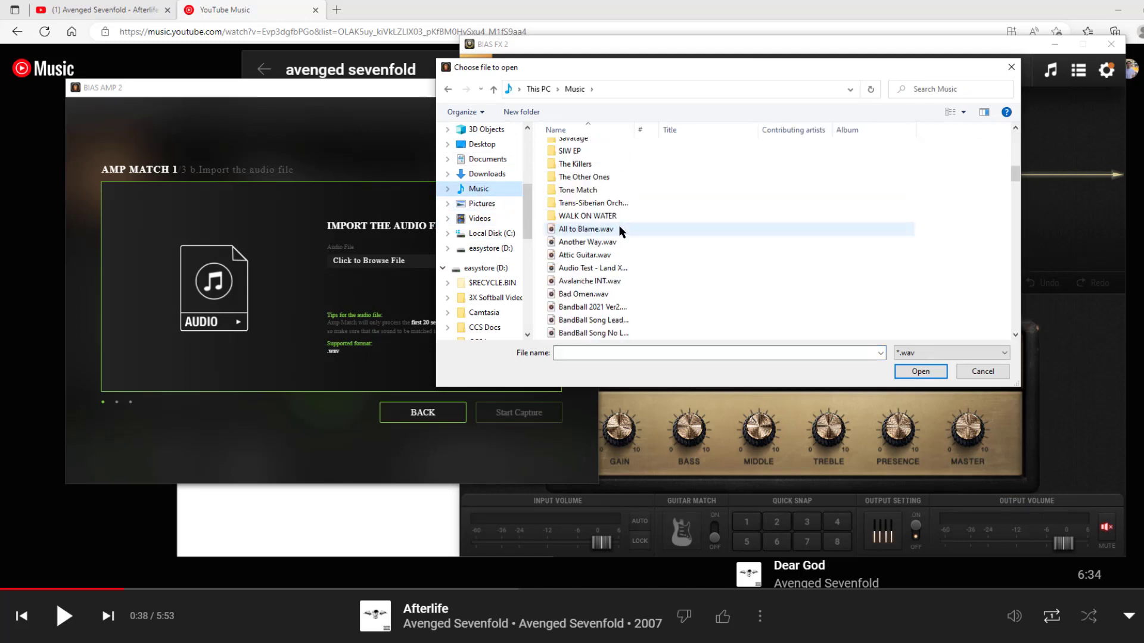
pyautogui.click(603, 224)
pyautogui.doubleClick(603, 224)
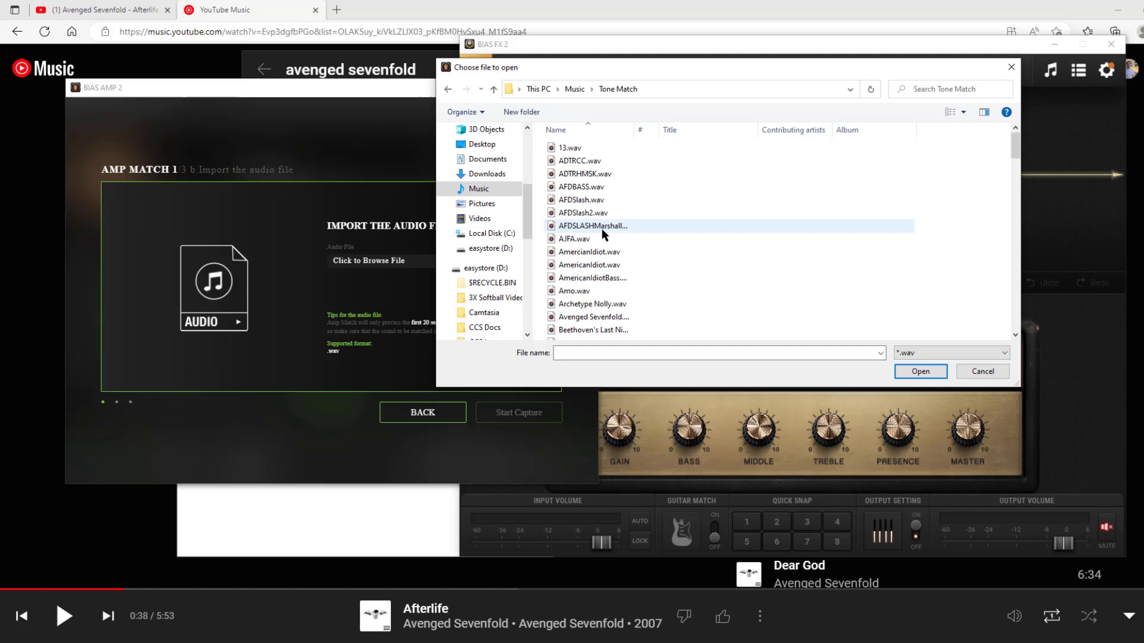
pyautogui.doubleClick(597, 319)
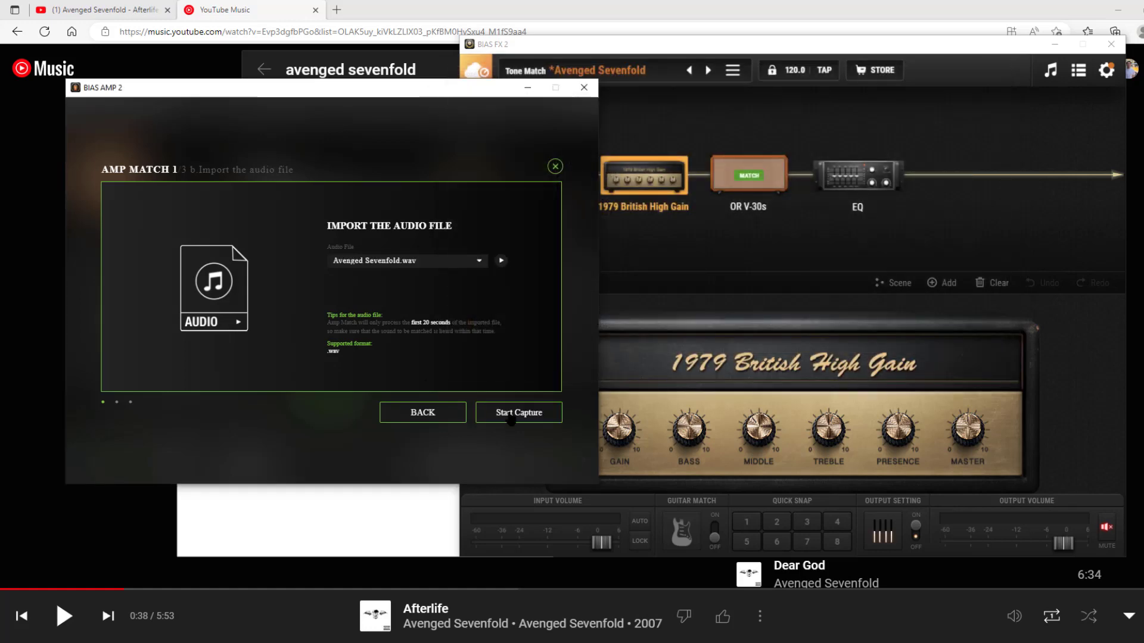
# - Capture the Avenged Sevenfold audio, then advance to the instrument capture step
pyautogui.click(518, 413)
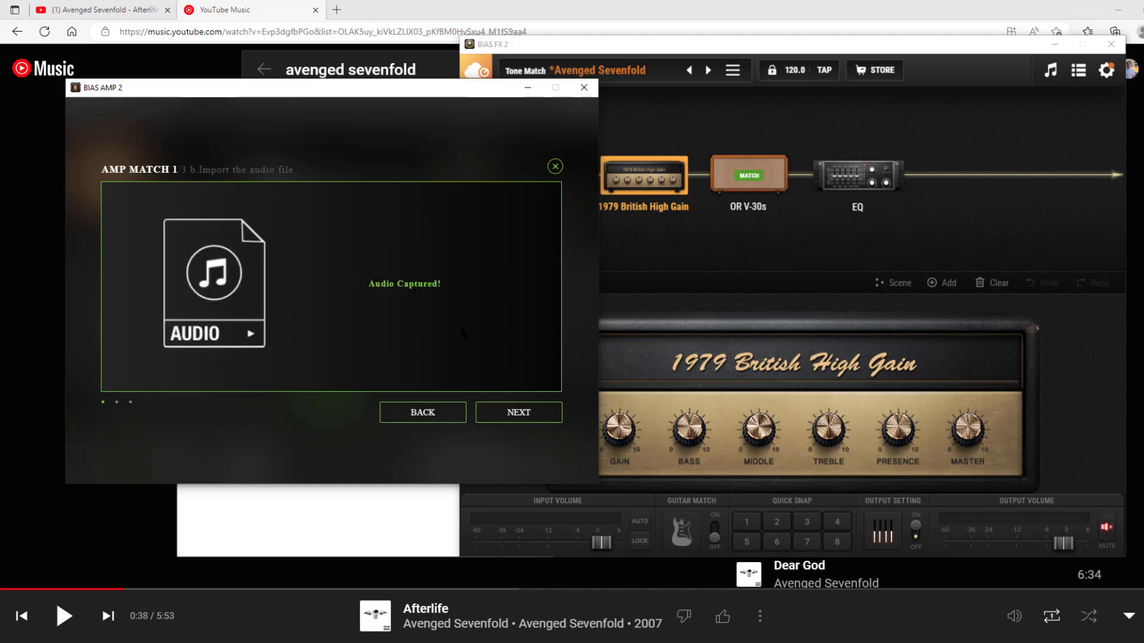
pyautogui.click(519, 412)
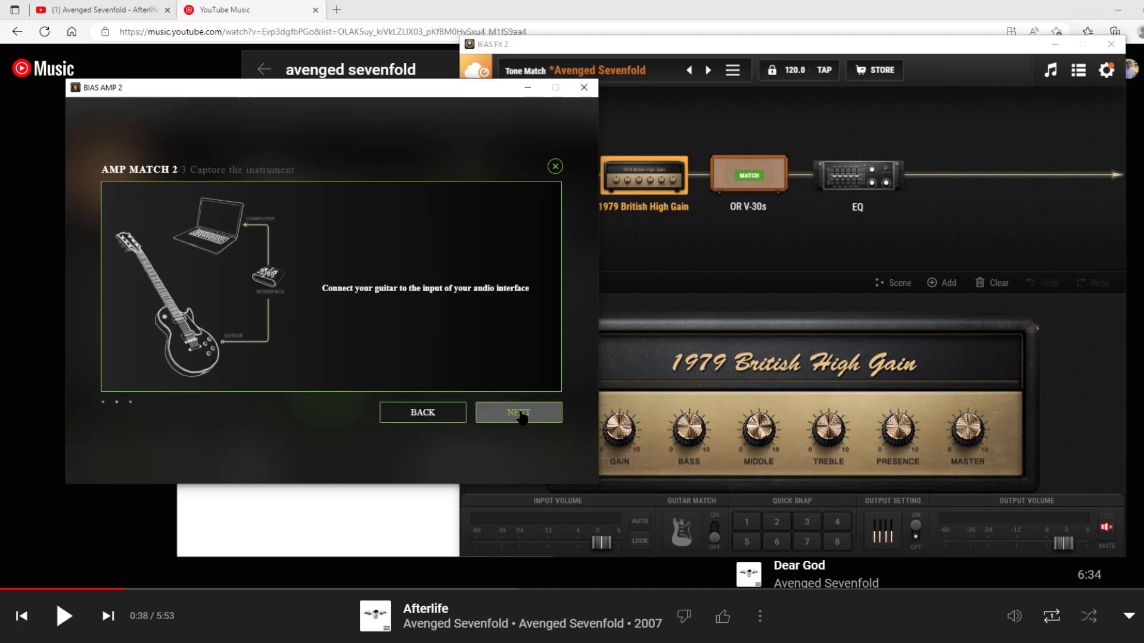
# - Switch the capture source to Genre and, after trying Insane and Metal, choose Hi Gain
pyautogui.click(521, 415)
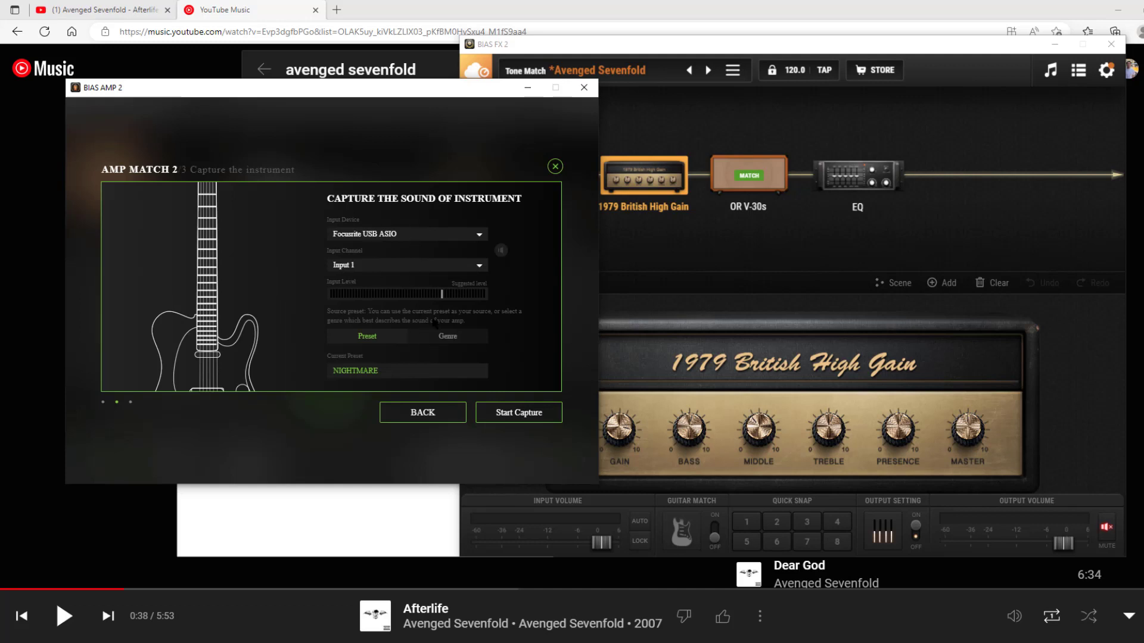
pyautogui.click(456, 340)
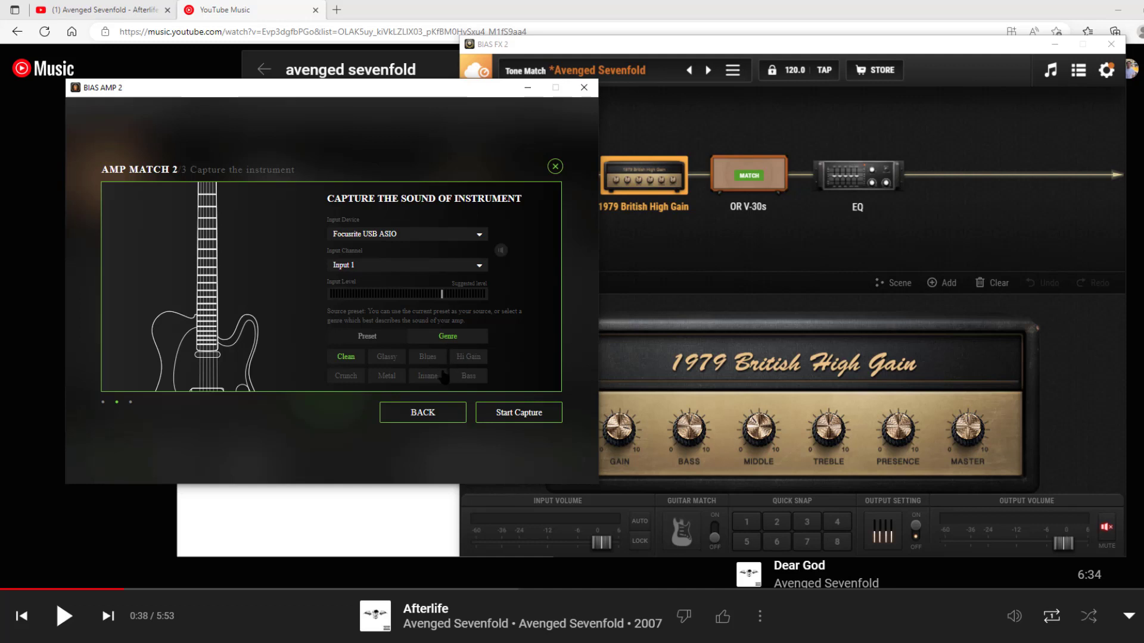
pyautogui.click(469, 359)
pyautogui.click(432, 377)
pyautogui.click(393, 378)
pyautogui.click(428, 377)
pyautogui.click(466, 359)
# - Start the guitar capture and play until 'Instrument Captured!' appears
pyautogui.click(519, 412)
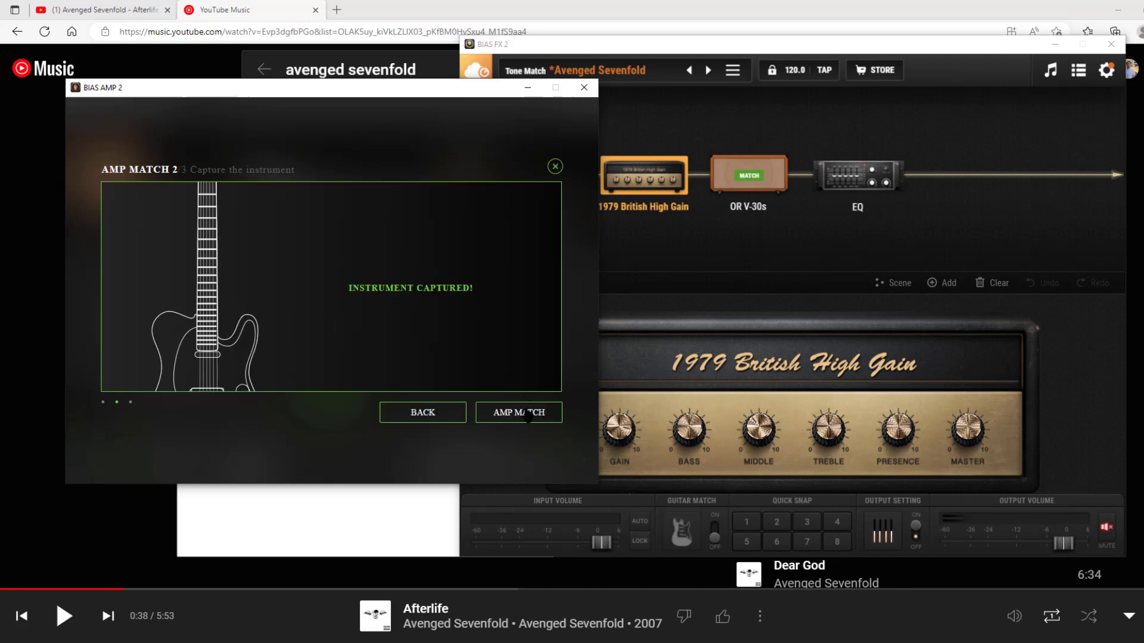
# - Generate the matched amp and save it as 'A7X' in the Insane category
pyautogui.click(528, 413)
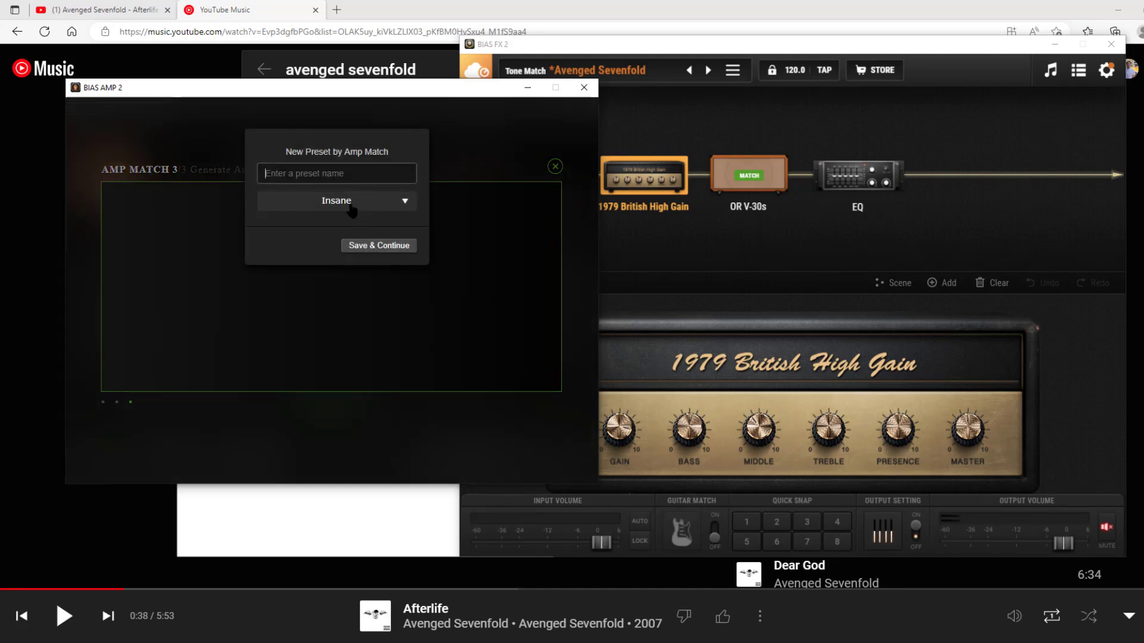
pyautogui.write('A')
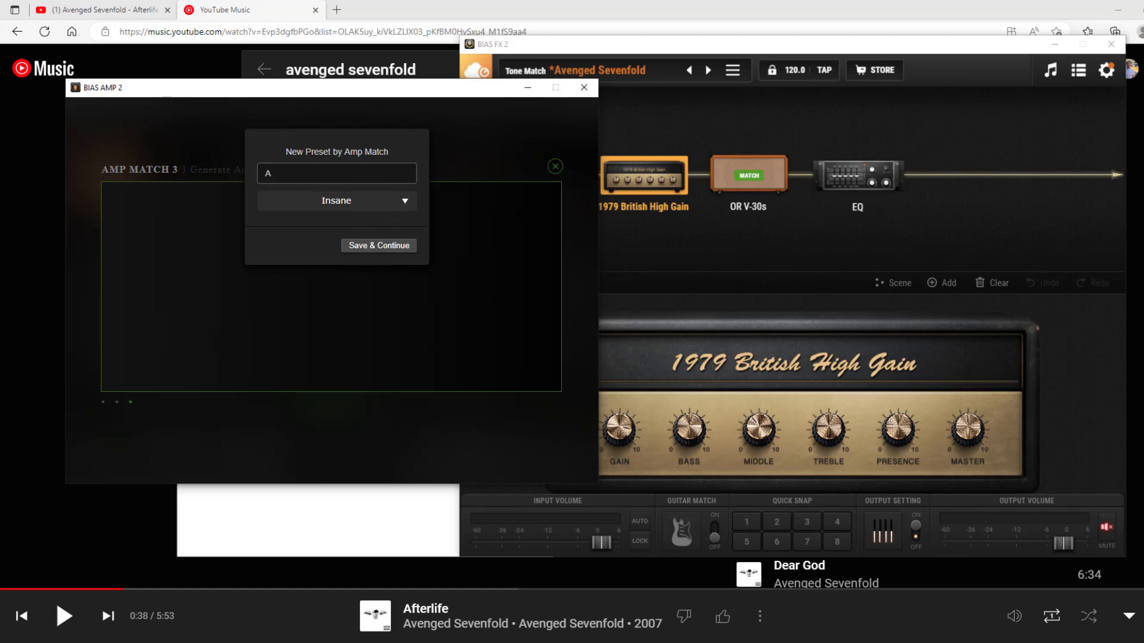
pyautogui.write('7X')
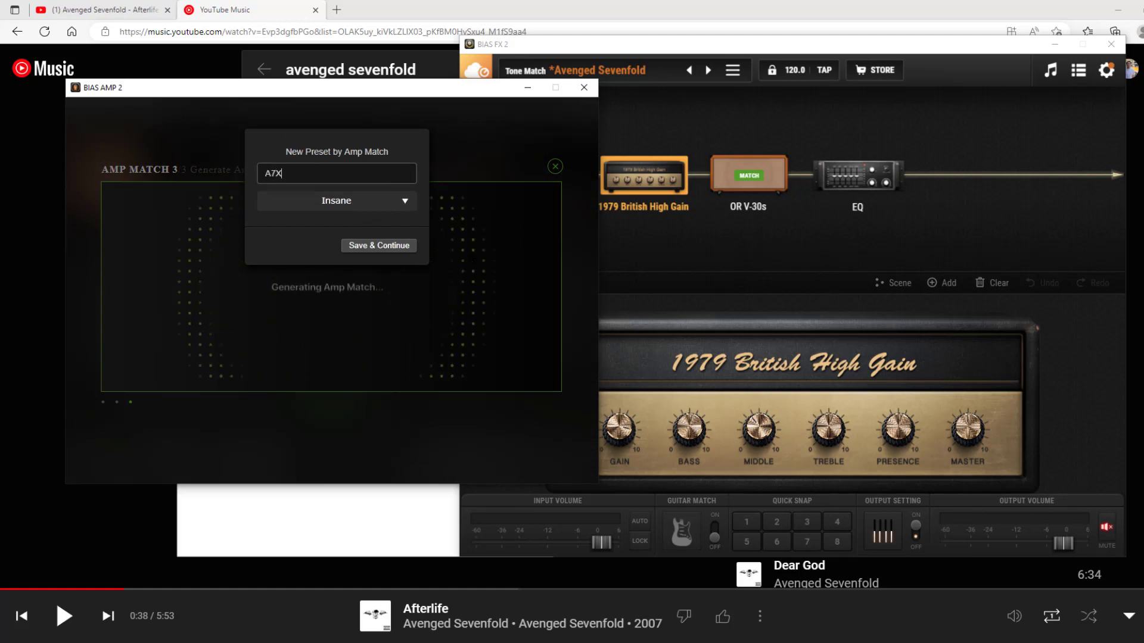
pyautogui.click(367, 249)
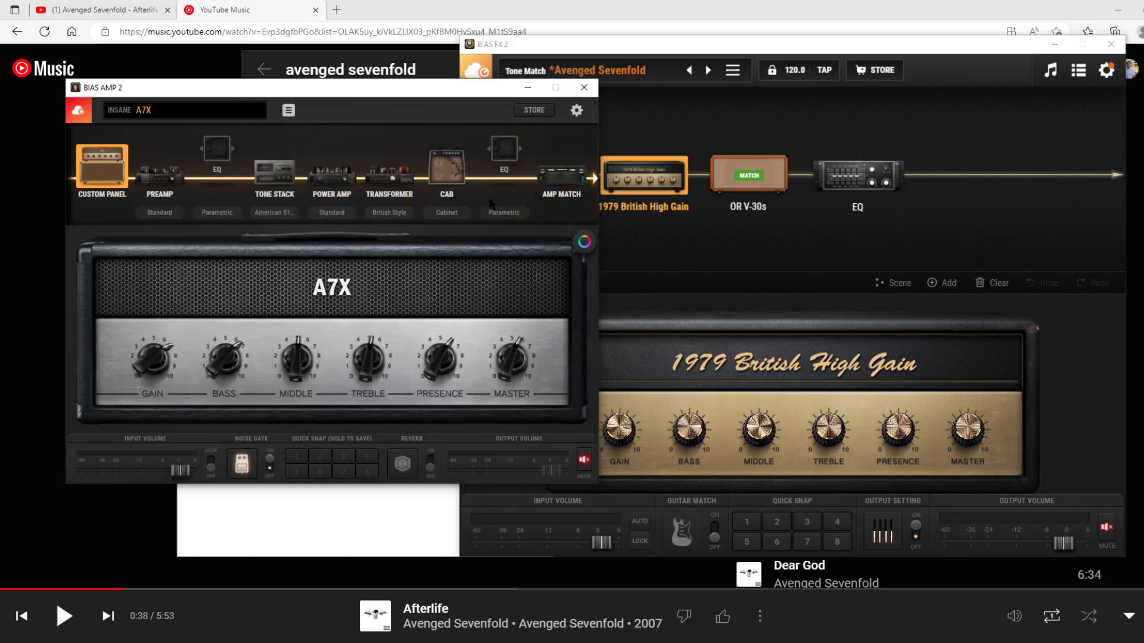
# - Unmute the output, open Amp Match, nudge its Post EQ Bass knob, and recentre the window
pyautogui.click(584, 462)
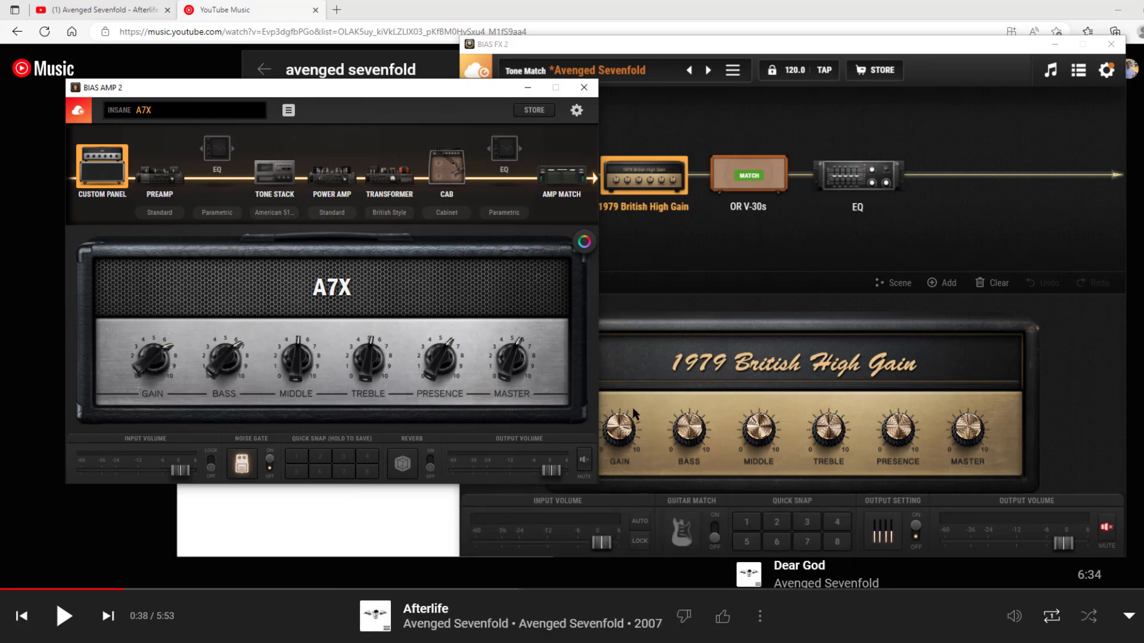
pyautogui.click(562, 175)
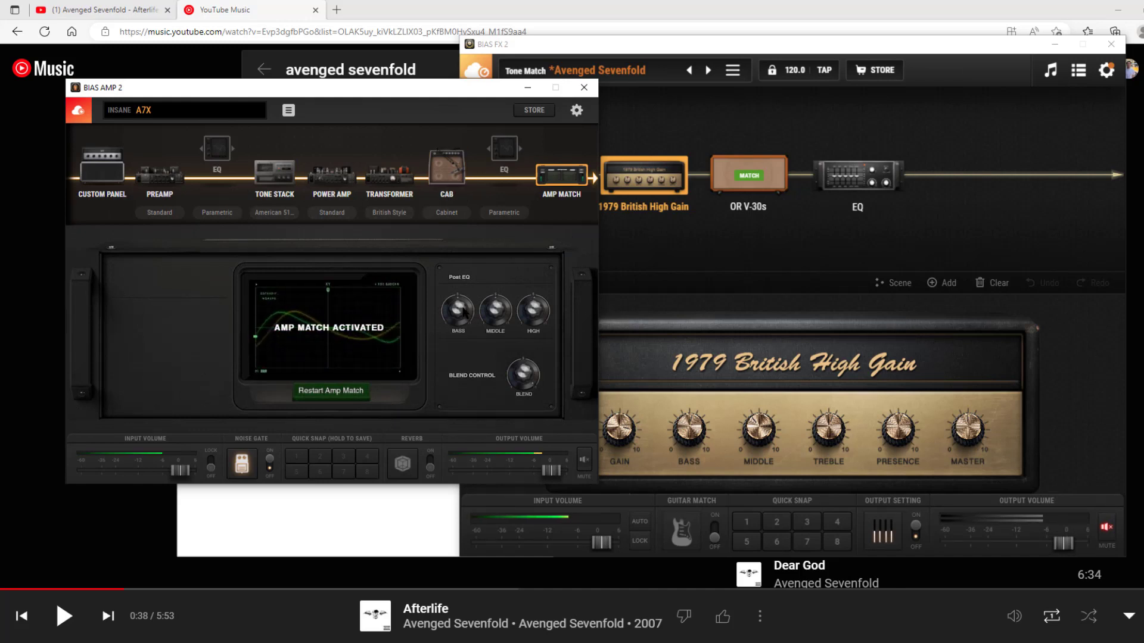
pyautogui.moveTo(464, 309); pyautogui.dragTo(459, 312)
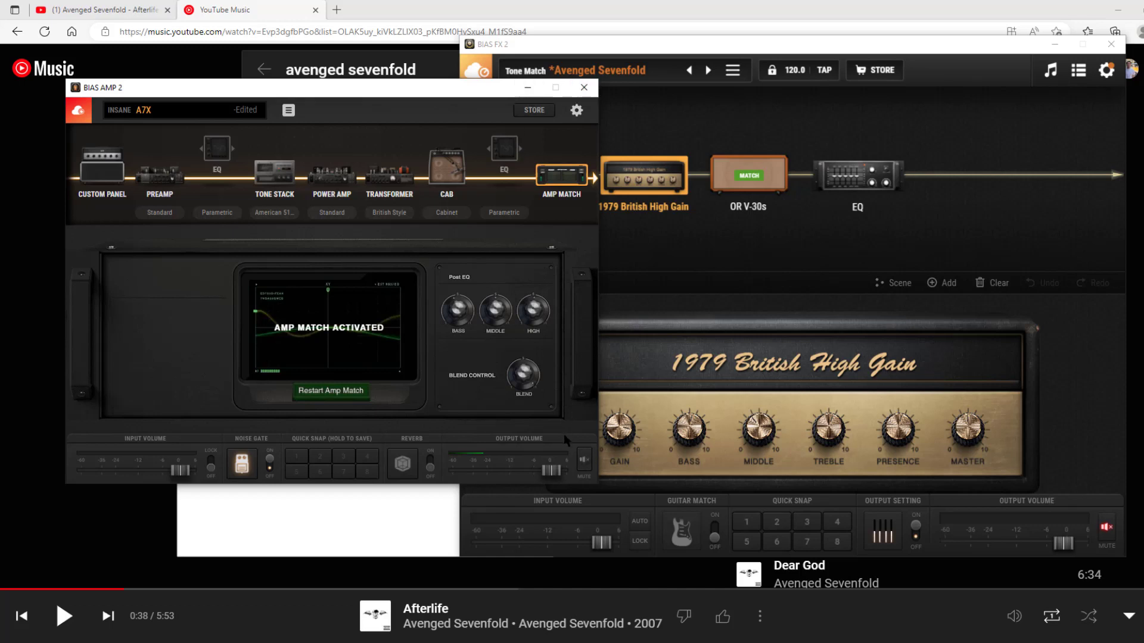
pyautogui.moveTo(403, 84); pyautogui.dragTo(452, 87)
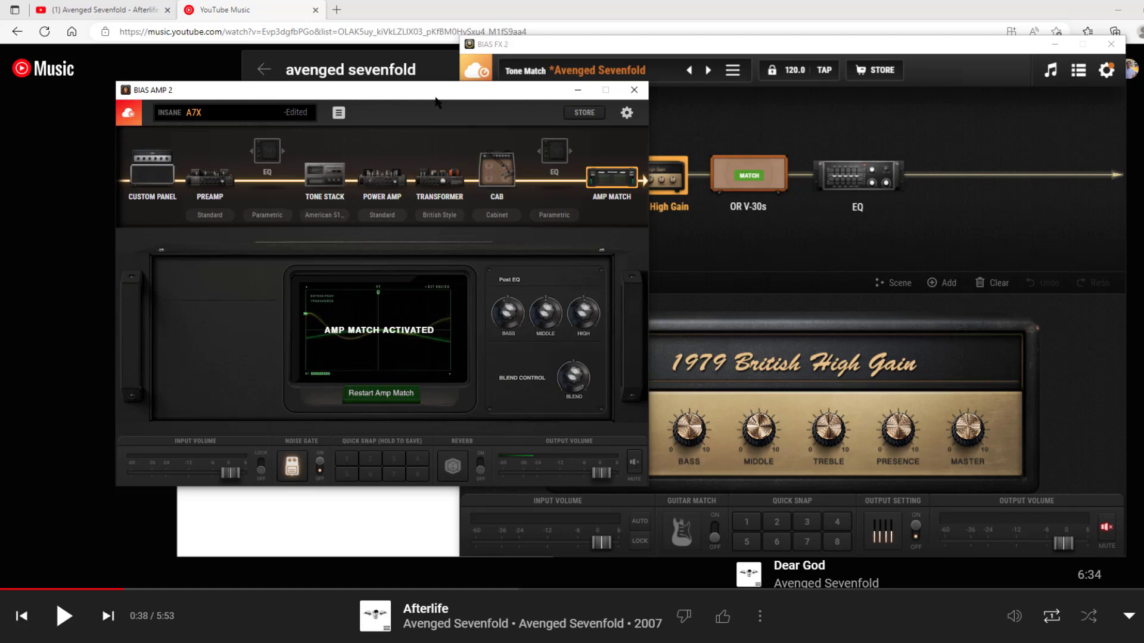
pyautogui.moveTo(450, 99); pyautogui.dragTo(424, 104)
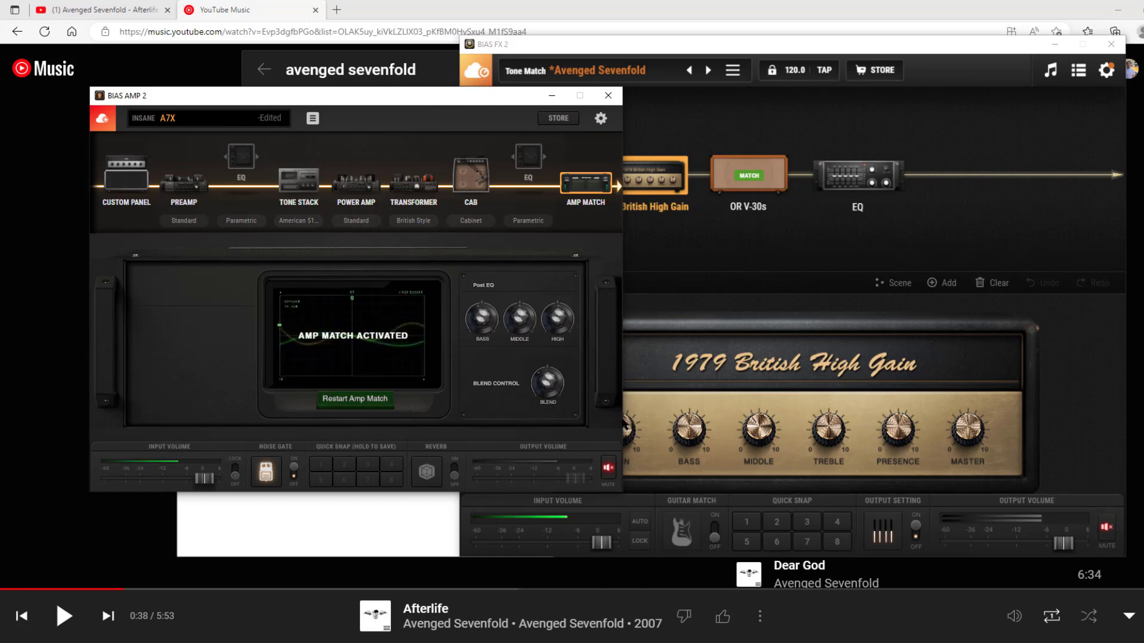
pyautogui.click(609, 460)
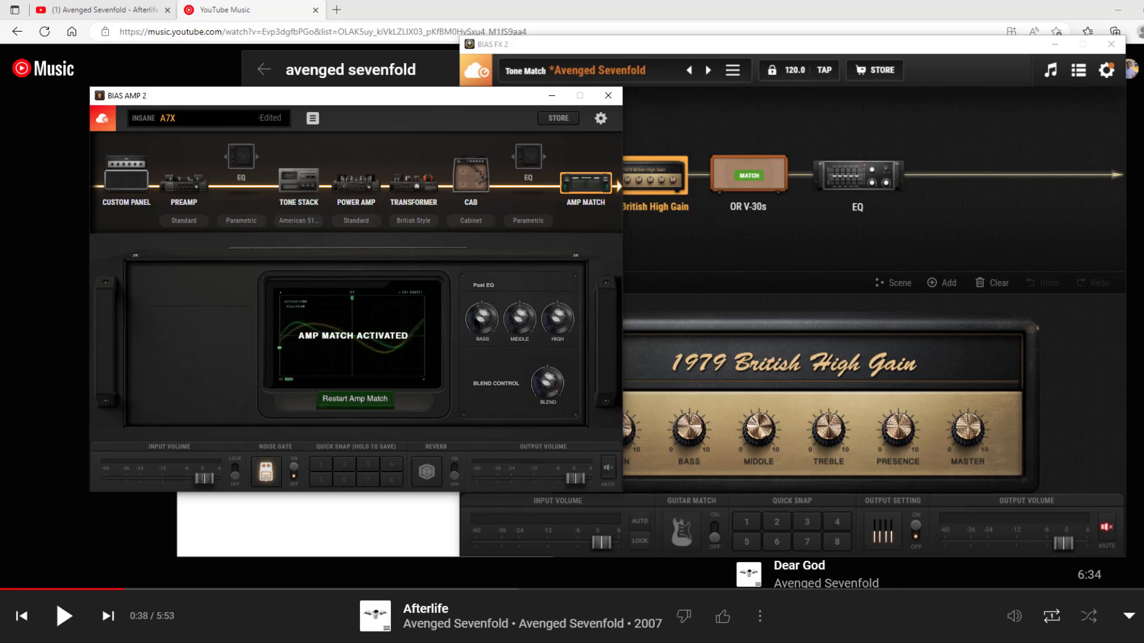
# - Step through the cab, tone stack, power amp and transformer modules, then show the Custom Panel
pyautogui.click(470, 175)
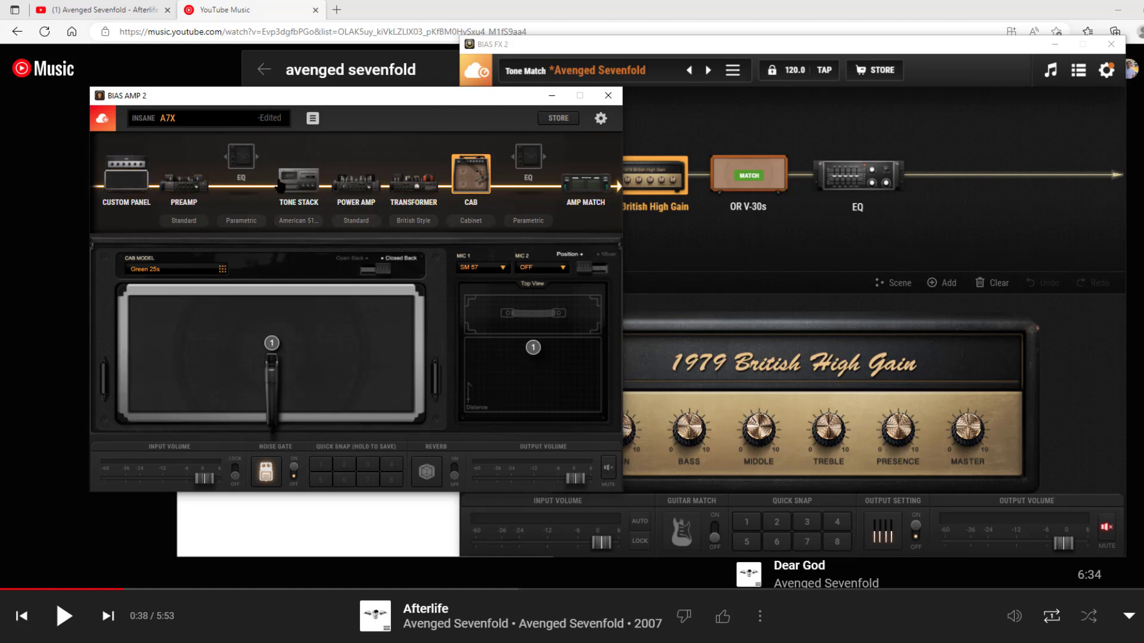
pyautogui.click(283, 183)
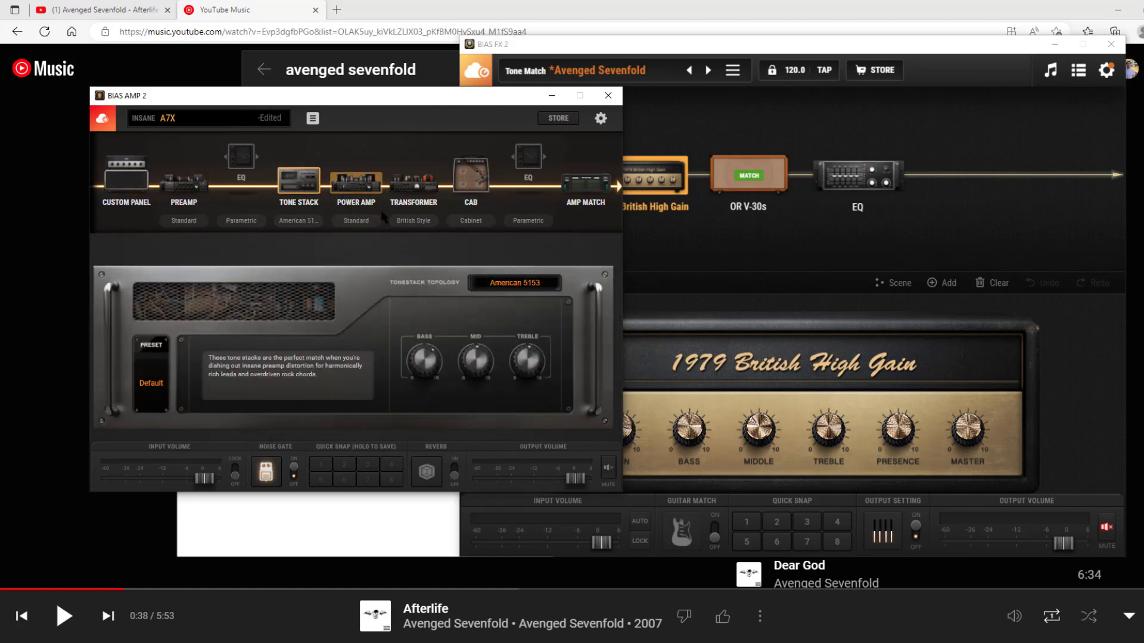
pyautogui.click(341, 190)
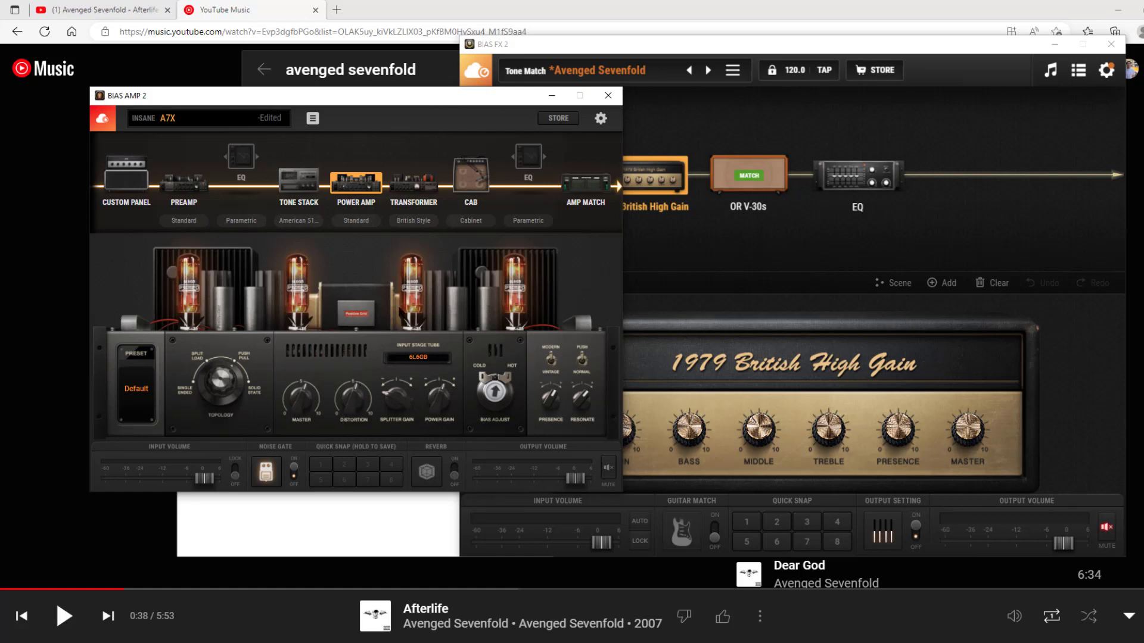
pyautogui.click(416, 190)
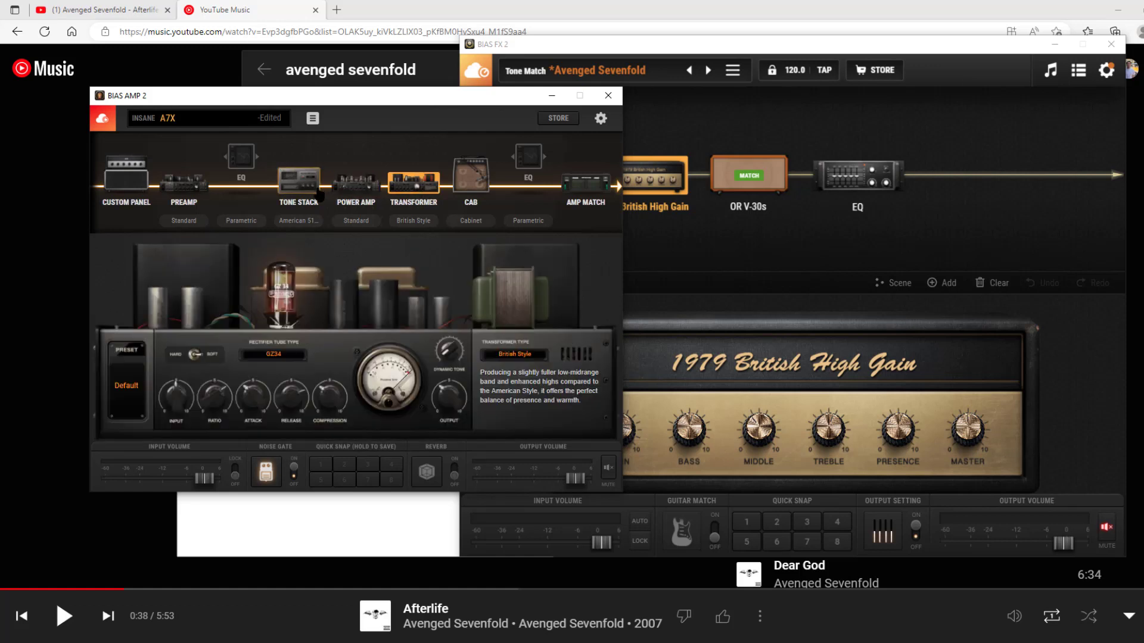
pyautogui.click(150, 189)
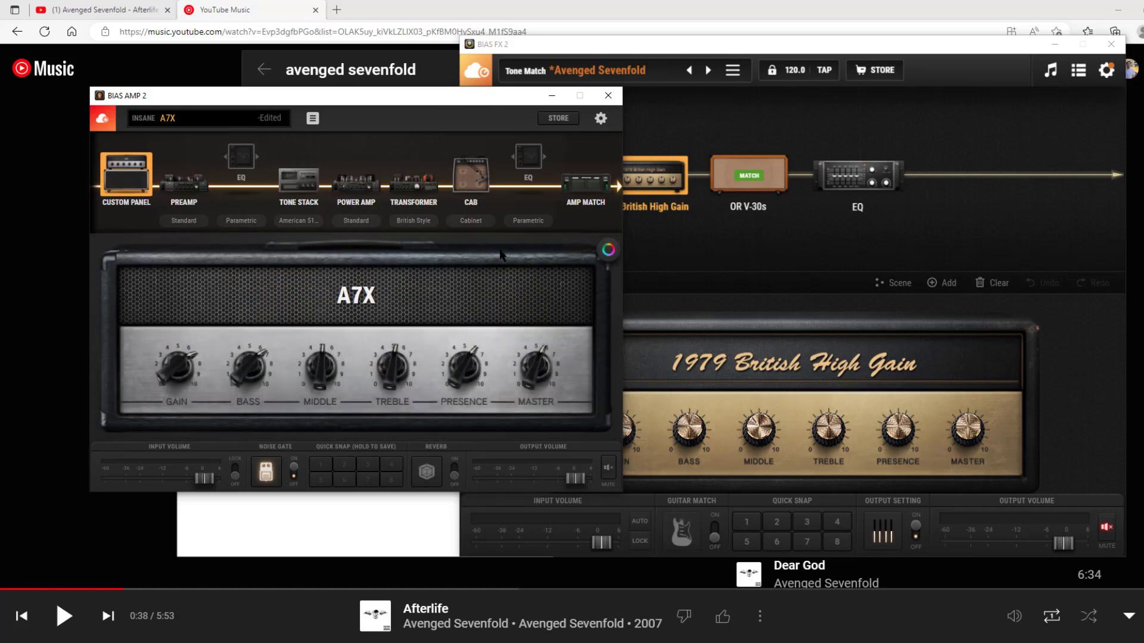
# - Open the amp appearance editor and browse to A7X.jpg for a custom background
pyautogui.click(608, 251)
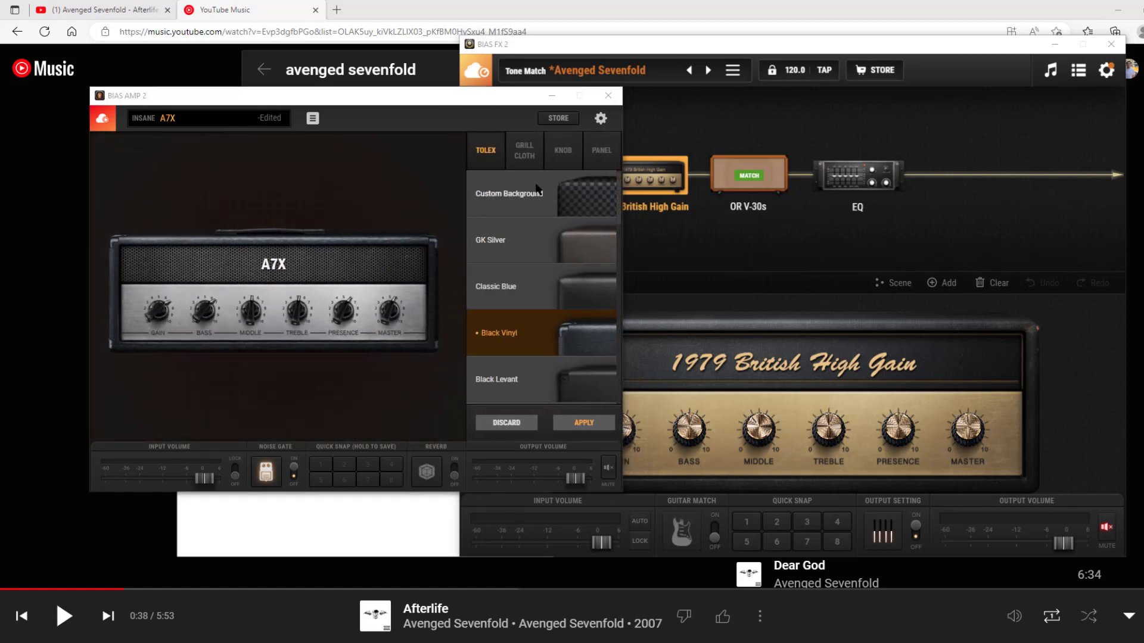
pyautogui.click(539, 190)
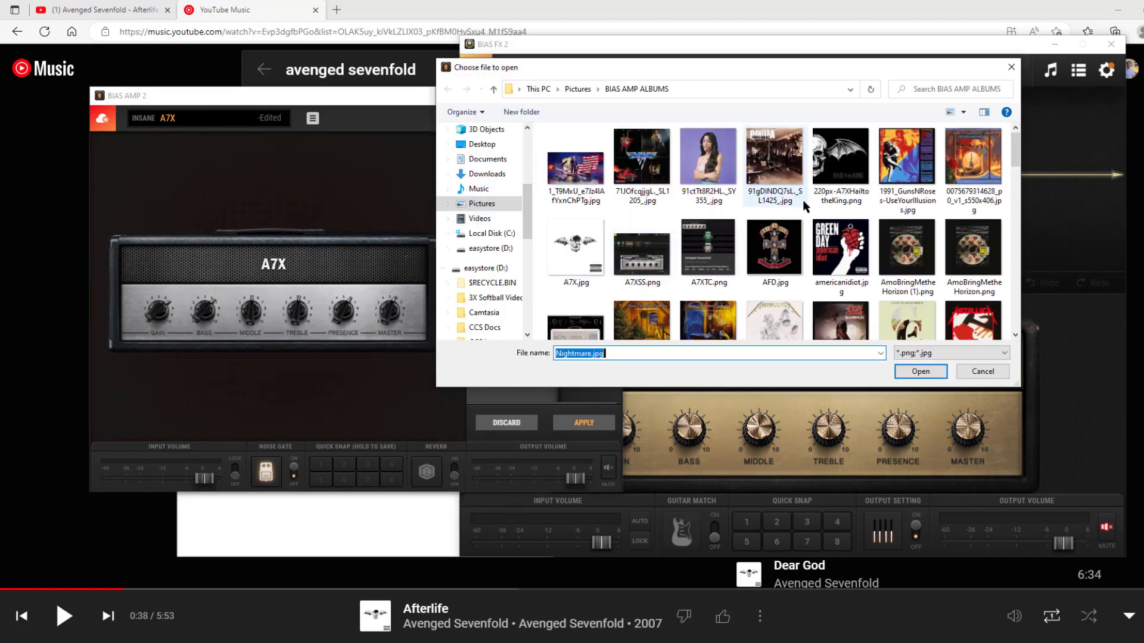
pyautogui.scroll(-3, 799, 226)
pyautogui.scroll(-1, 784, 238)
pyautogui.scroll(5, 784, 237)
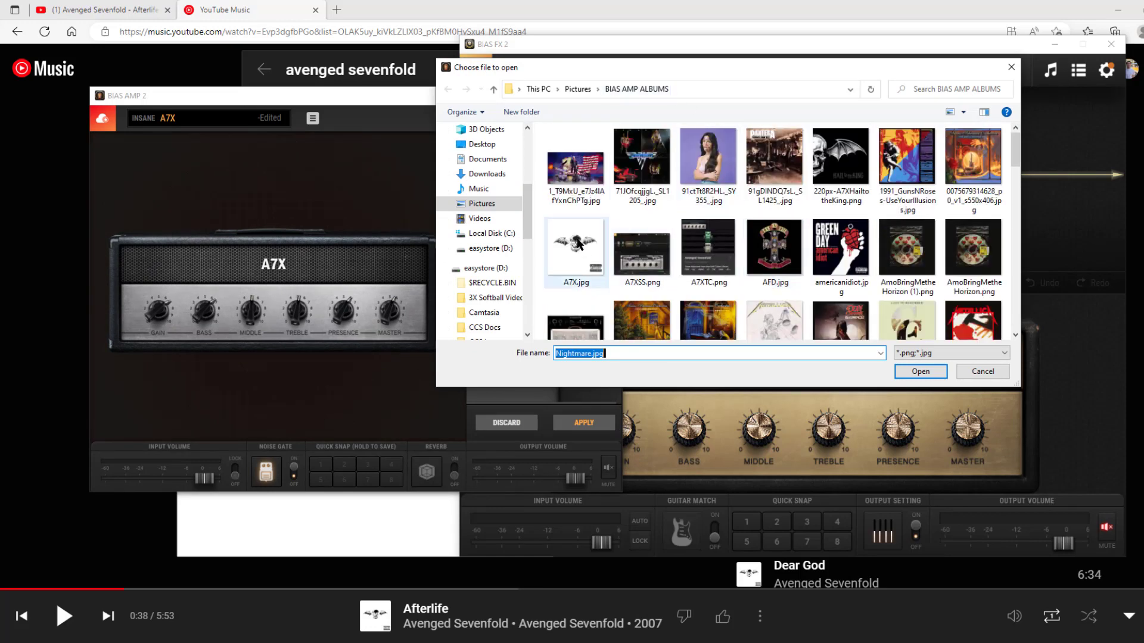
pyautogui.click(578, 243)
# - Load A7X.jpg as the custom background, shift it lower, and confirm its position
pyautogui.click(213, 496)
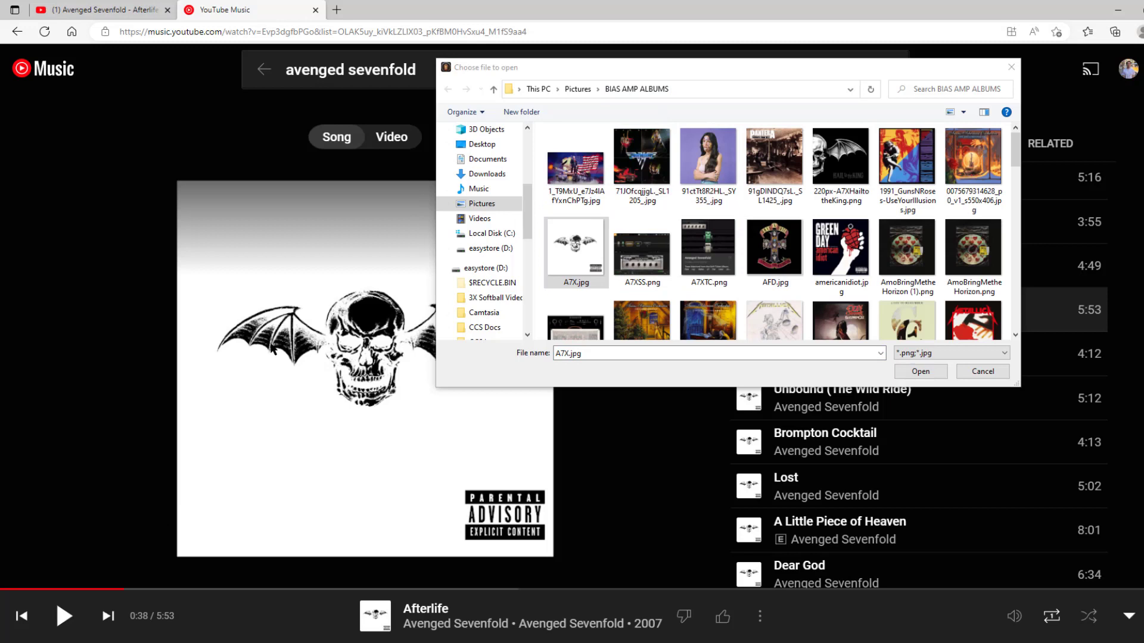
pyautogui.rightClick(308, 296)
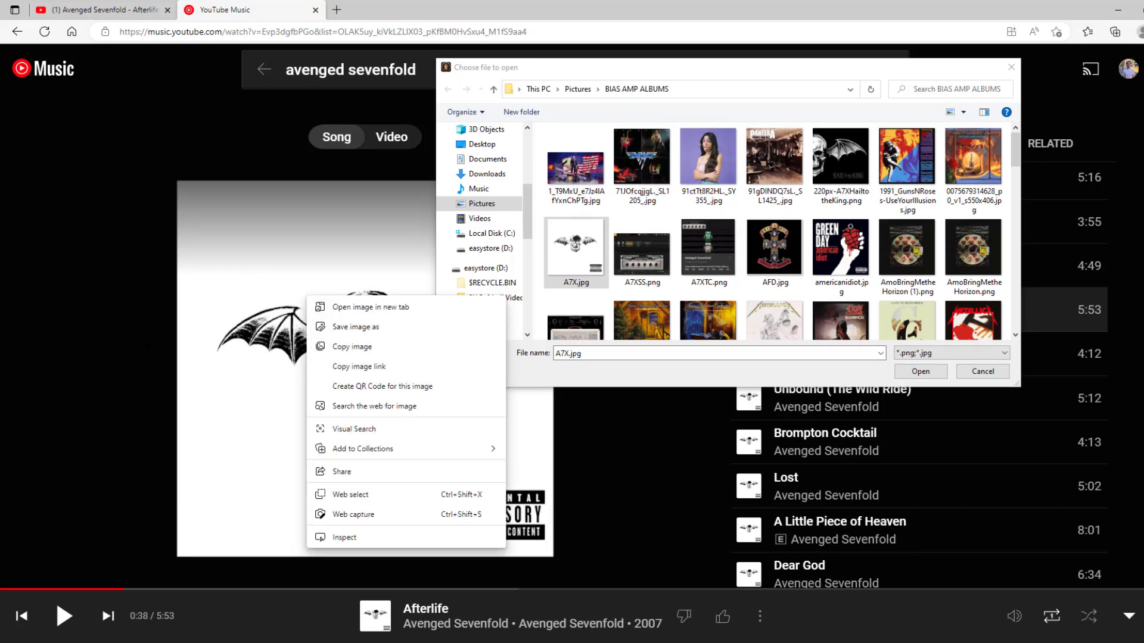
pyautogui.press('Escape')
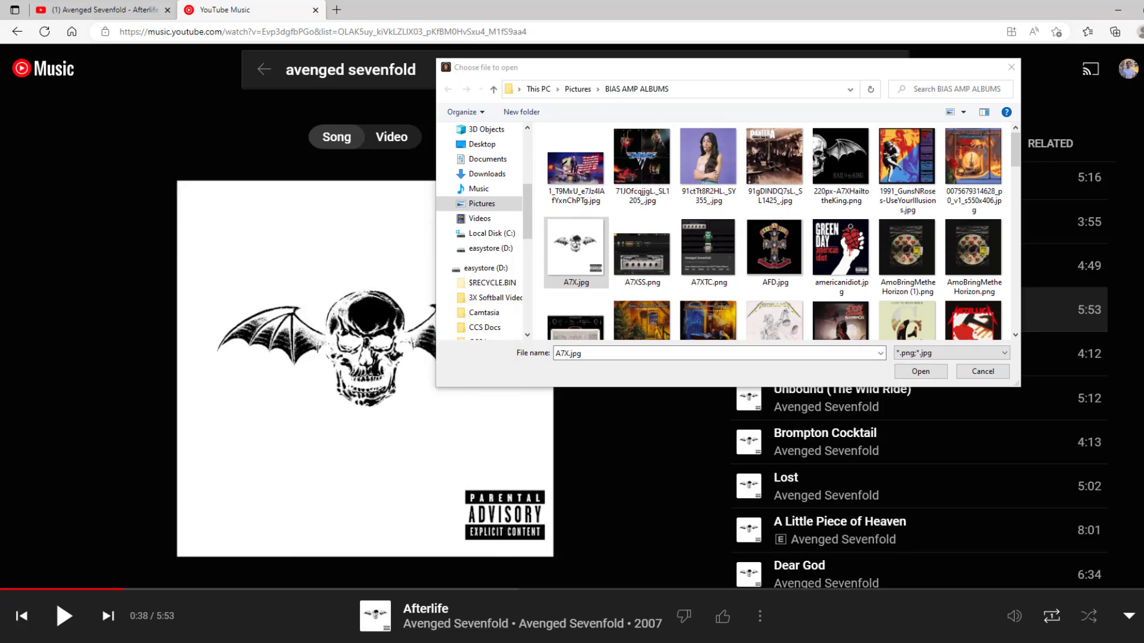
pyautogui.click(569, 247)
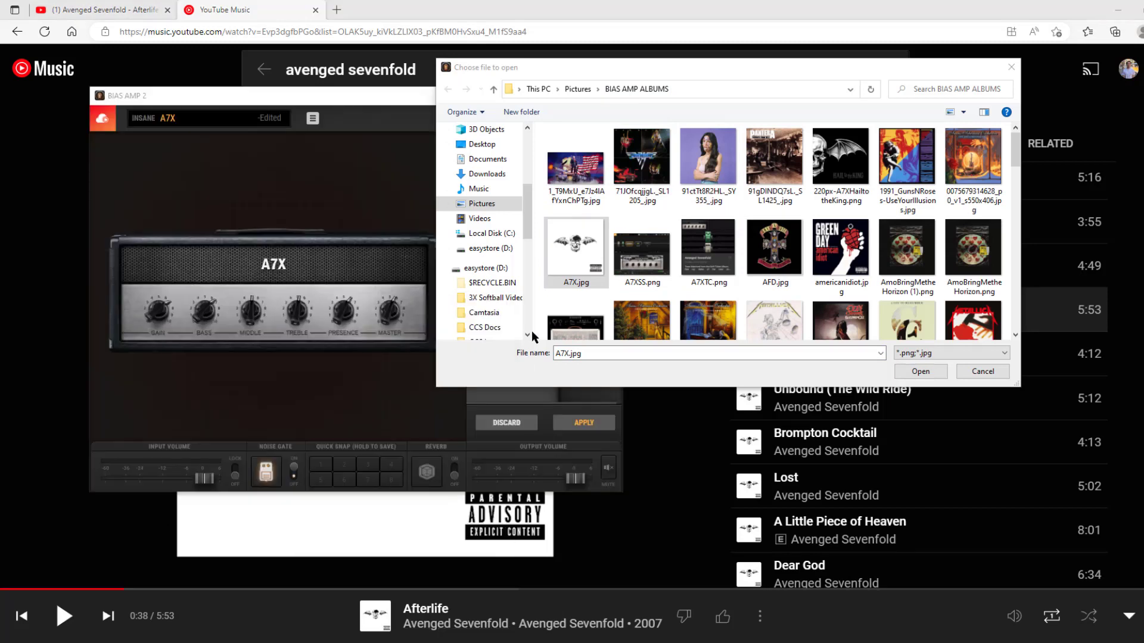
pyautogui.doubleClick(575, 253)
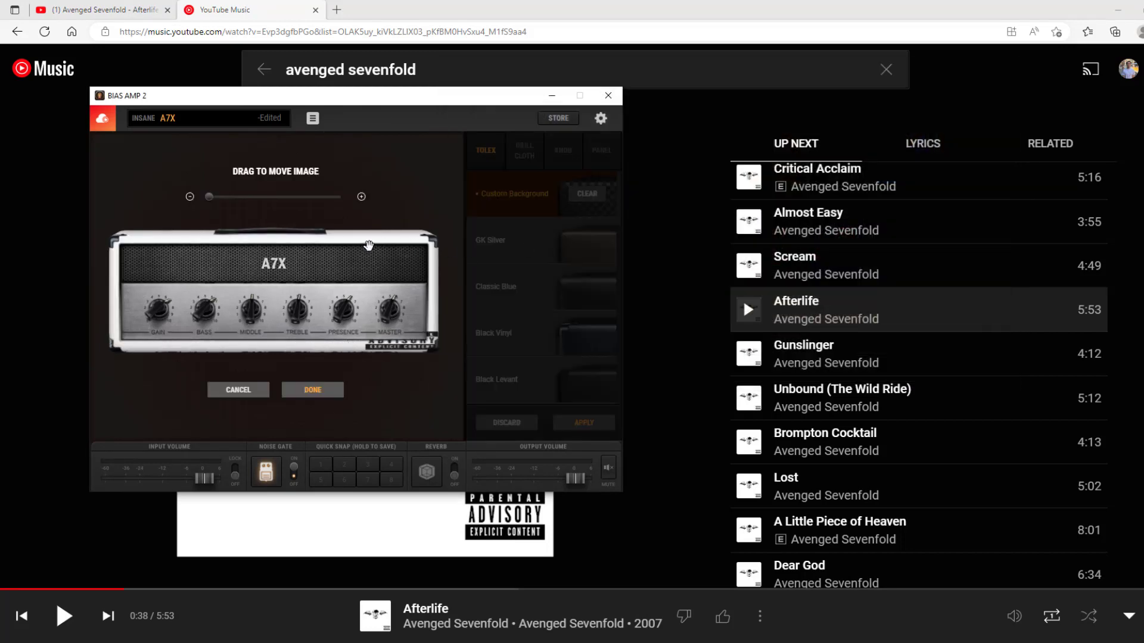
pyautogui.moveTo(369, 245); pyautogui.dragTo(365, 257)
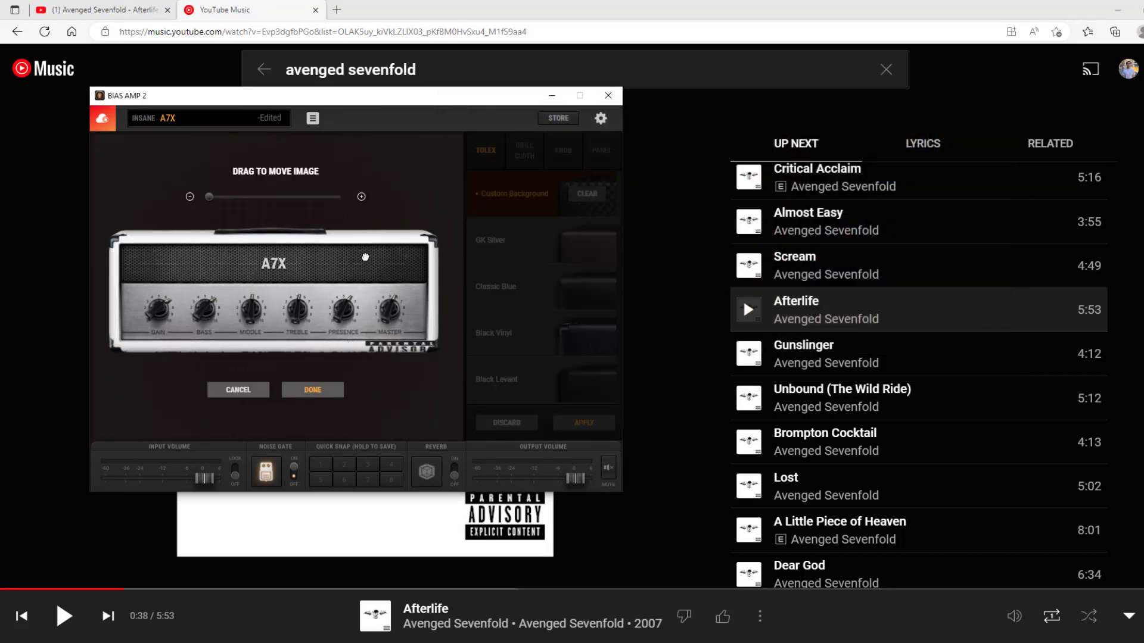
pyautogui.click(312, 390)
# - Try British Plexiglas and Rough White grill cloths, then set Black Vinyl tolex
pyautogui.click(524, 150)
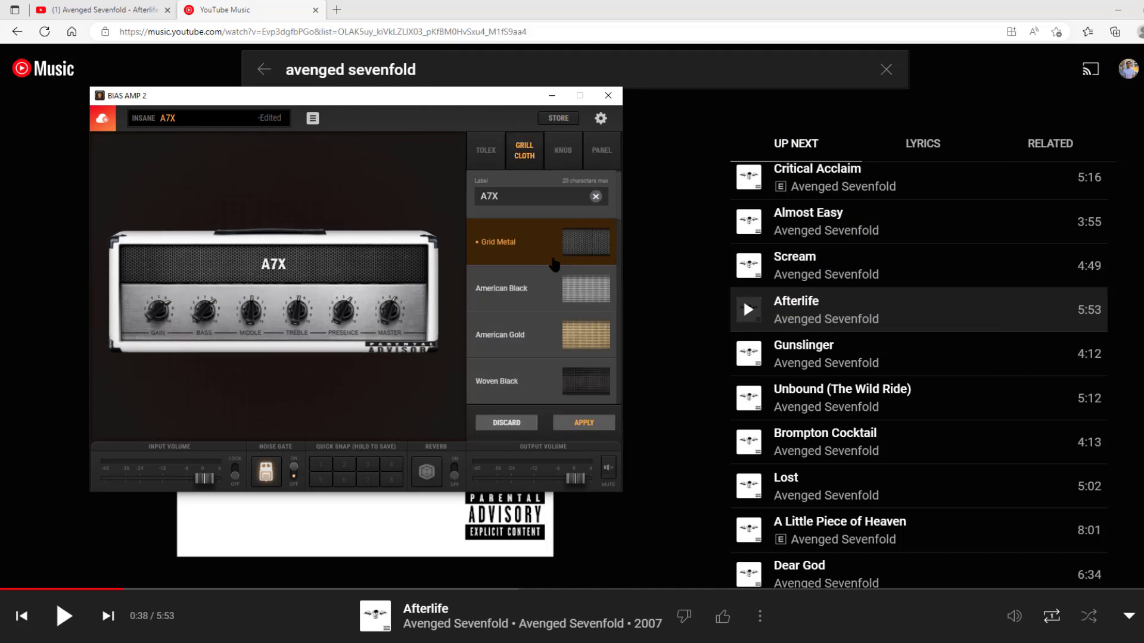
pyautogui.scroll(-2, 560, 268)
pyautogui.scroll(3, 563, 285)
pyautogui.click(565, 333)
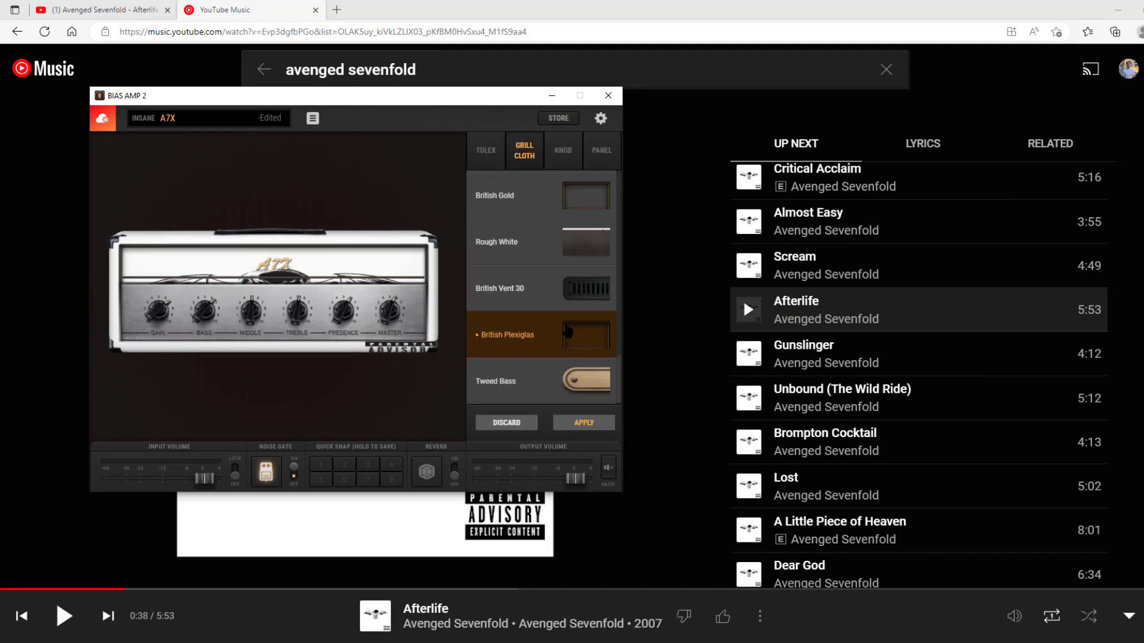
pyautogui.click(550, 257)
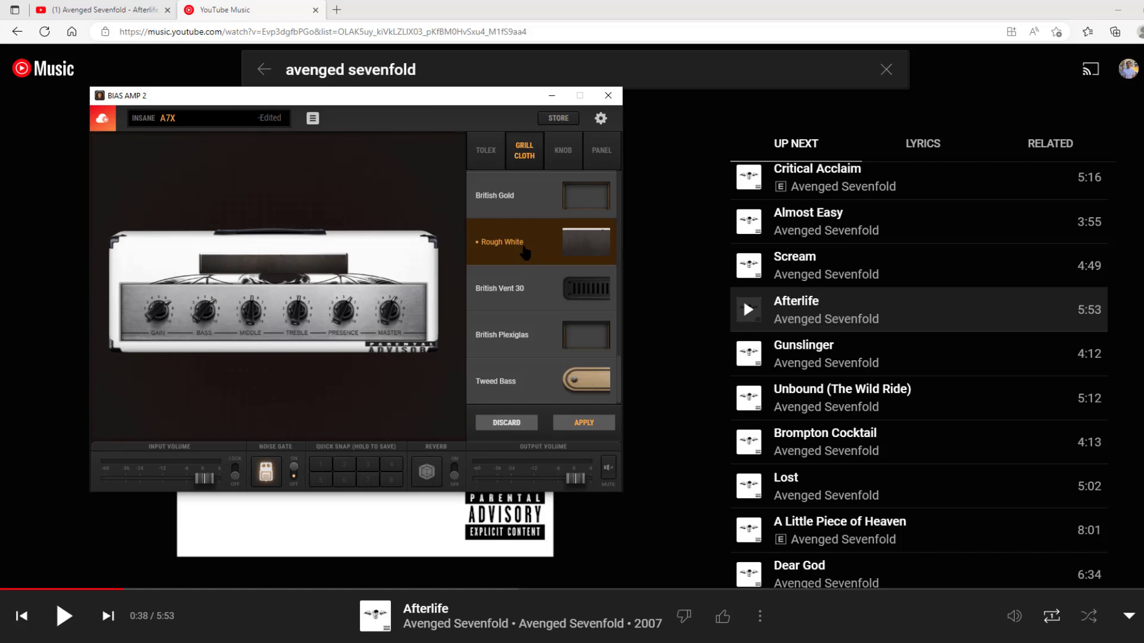
pyautogui.click(485, 150)
pyautogui.scroll(5, 536, 320)
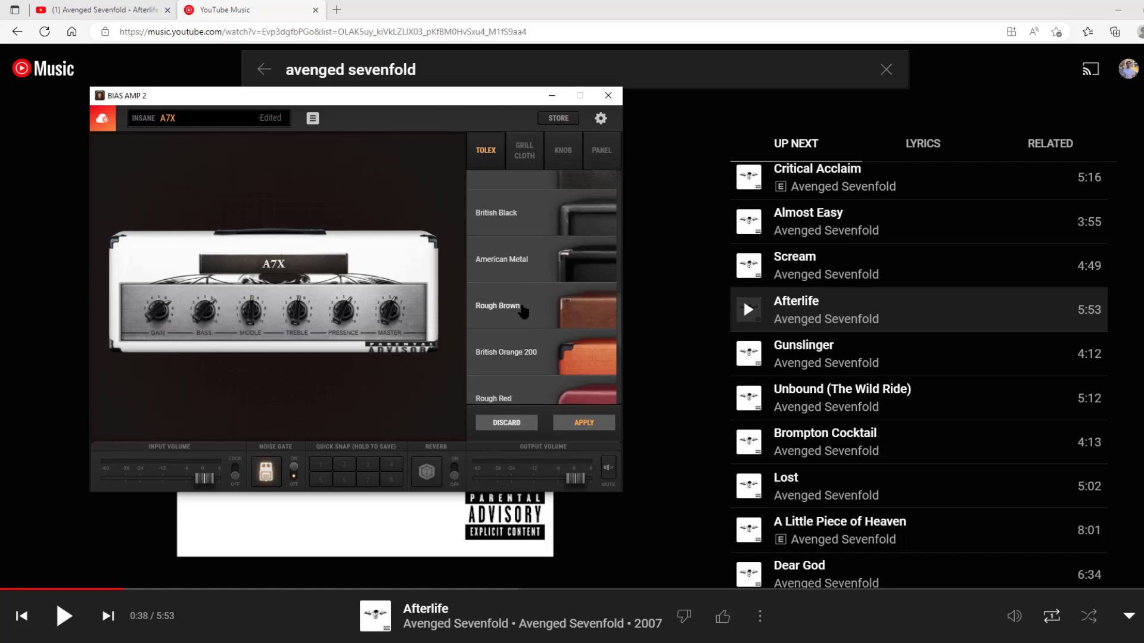
pyautogui.click(536, 321)
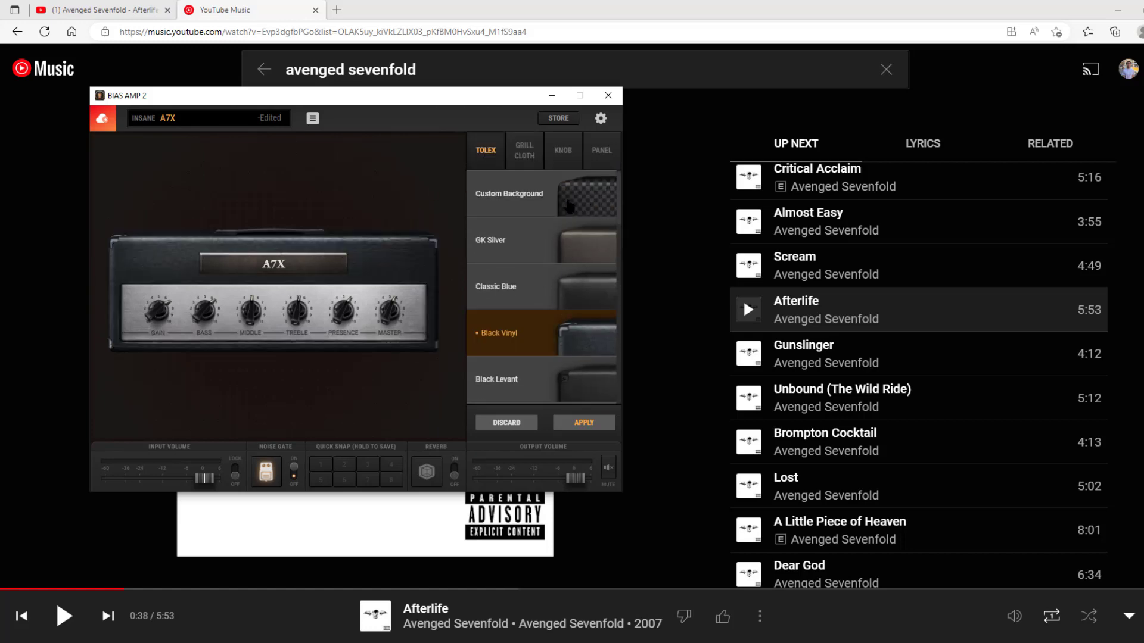
# - Reload A7X.jpg as the background and move the wing image up behind the A7X label
pyautogui.click(570, 188)
pyautogui.doubleClick(607, 198)
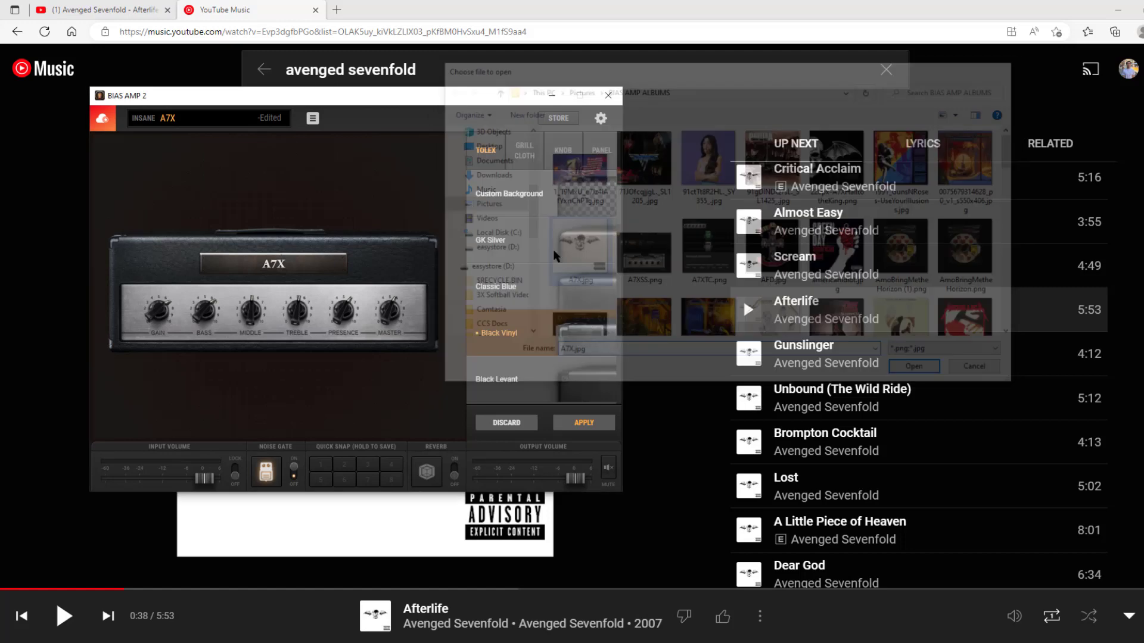
pyautogui.moveTo(368, 268); pyautogui.dragTo(362, 194)
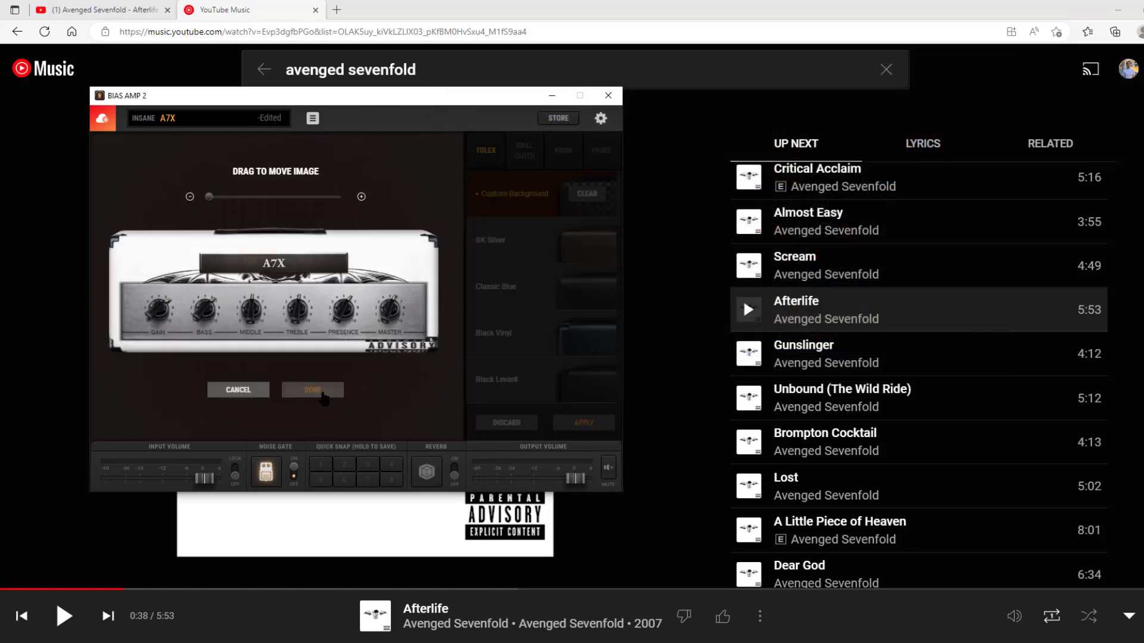
pyautogui.click(313, 390)
# - Give the amp a British Vent 30 grill cloth and Chicken White knobs
pyautogui.click(524, 150)
pyautogui.scroll(-2, 542, 349)
pyautogui.click(541, 344)
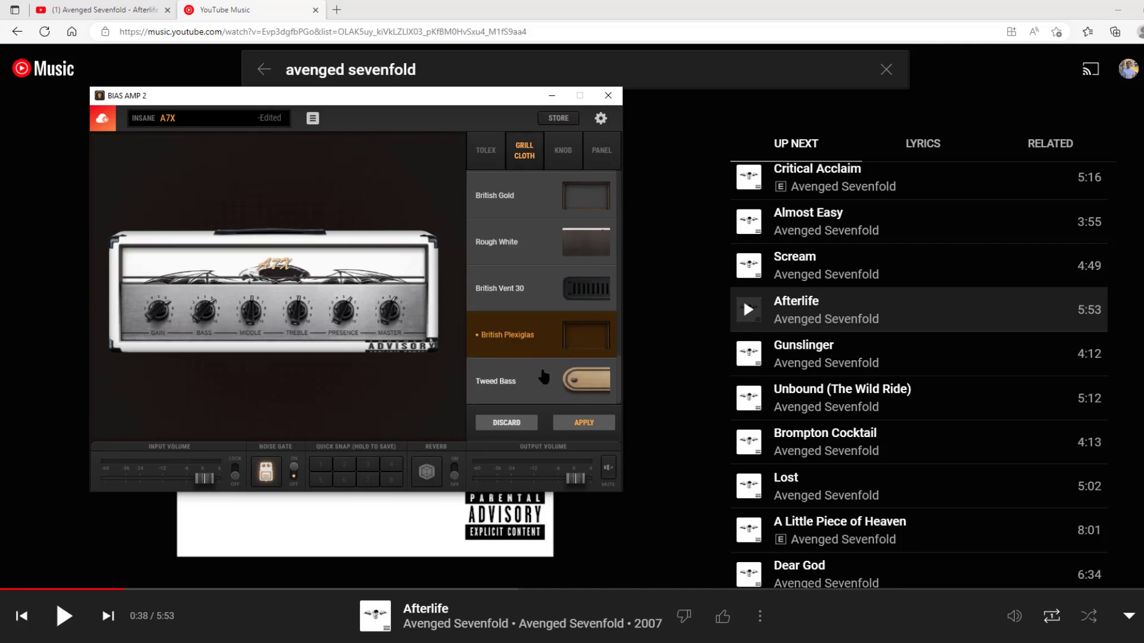
pyautogui.click(538, 311)
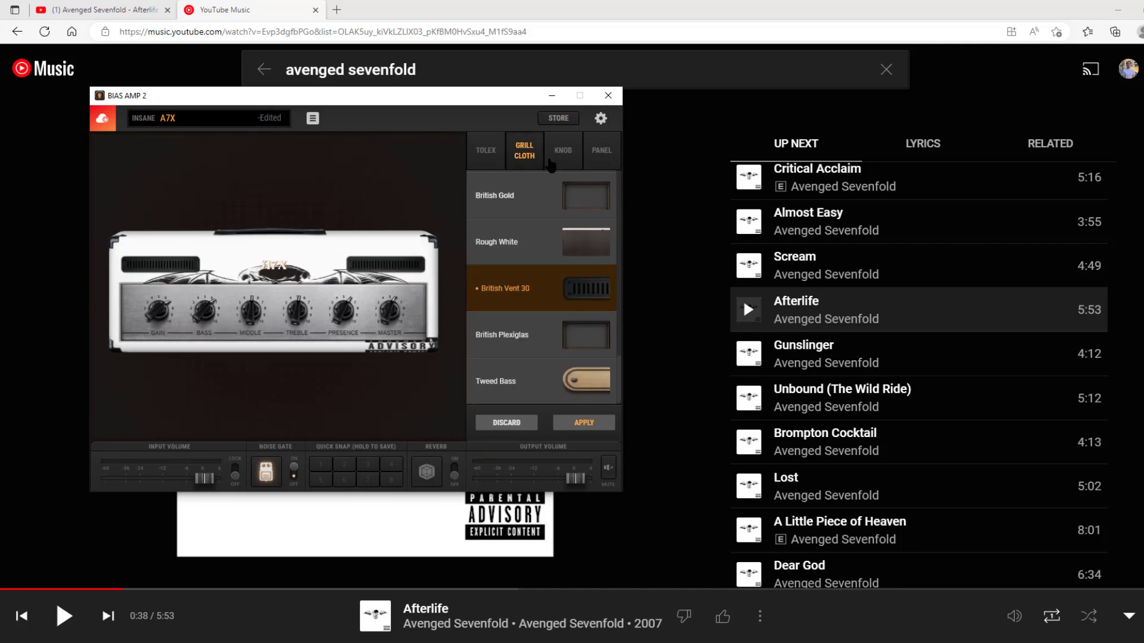
pyautogui.click(563, 152)
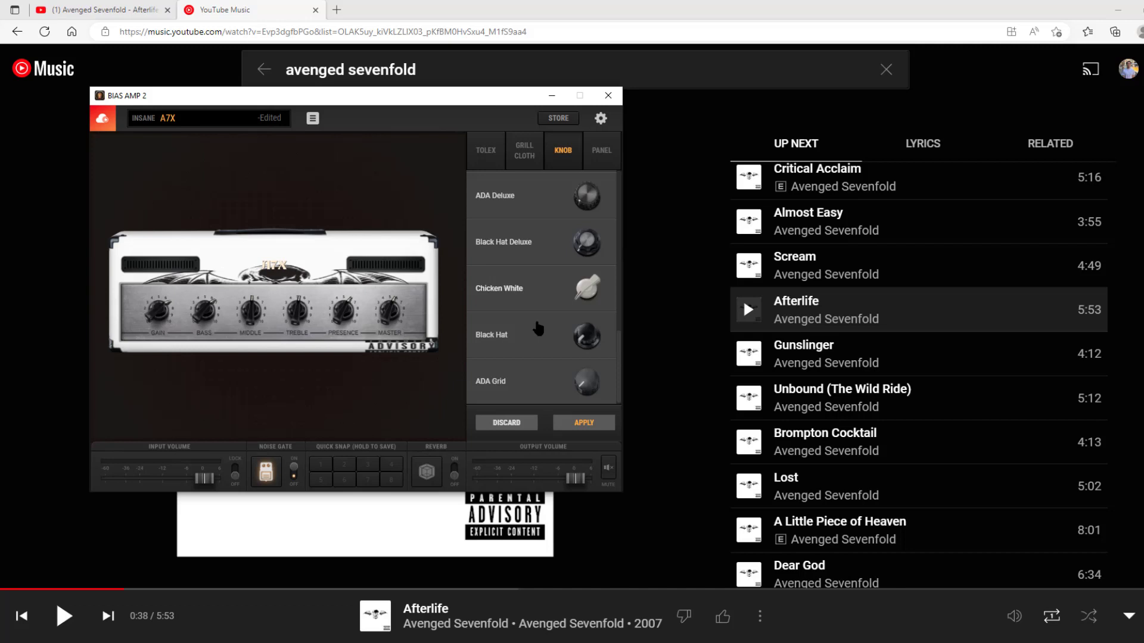
pyautogui.click(540, 301)
# - Choose the Hiway White panel, apply the new look, and return to the signal chain
pyautogui.scroll(3, 557, 347)
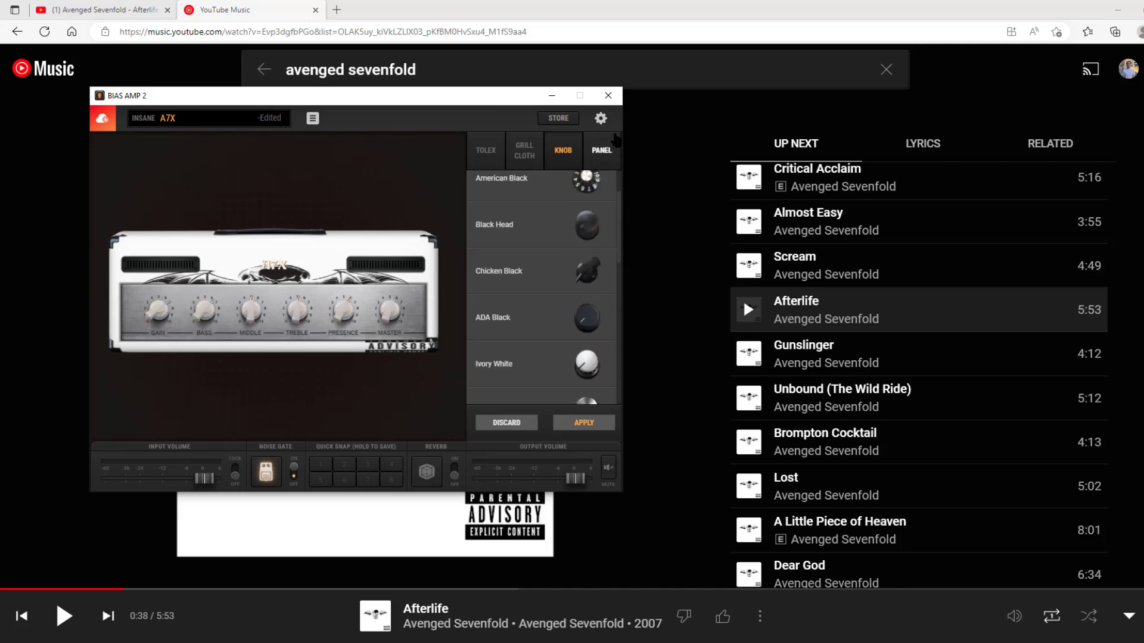
pyautogui.click(602, 150)
pyautogui.click(553, 279)
pyautogui.scroll(2, 544, 373)
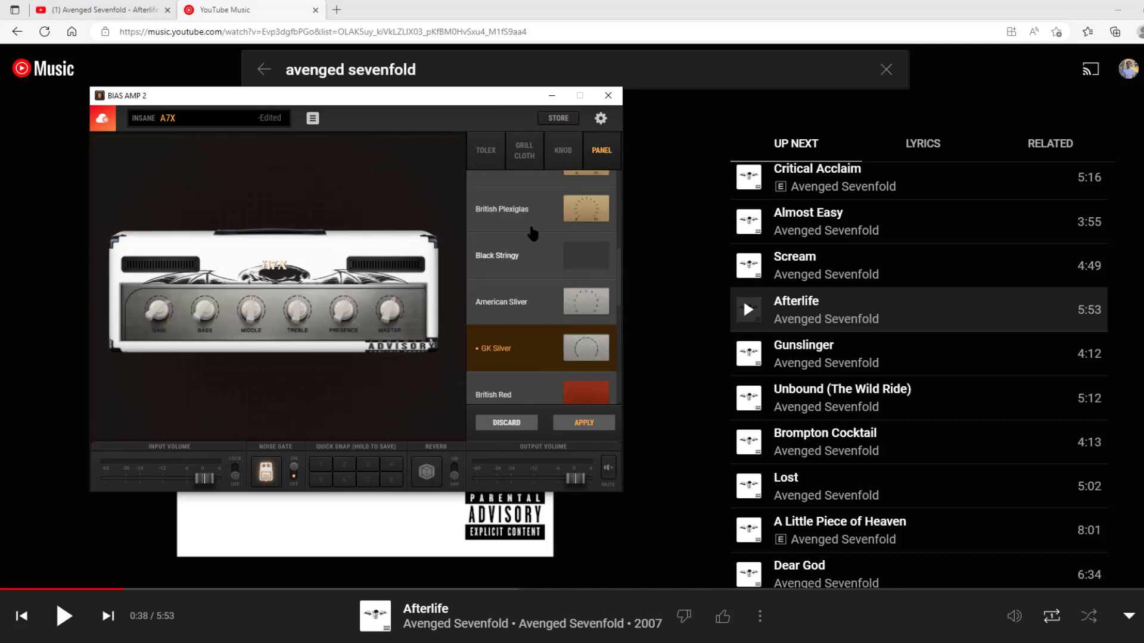
pyautogui.scroll(4, 540, 278)
pyautogui.click(548, 298)
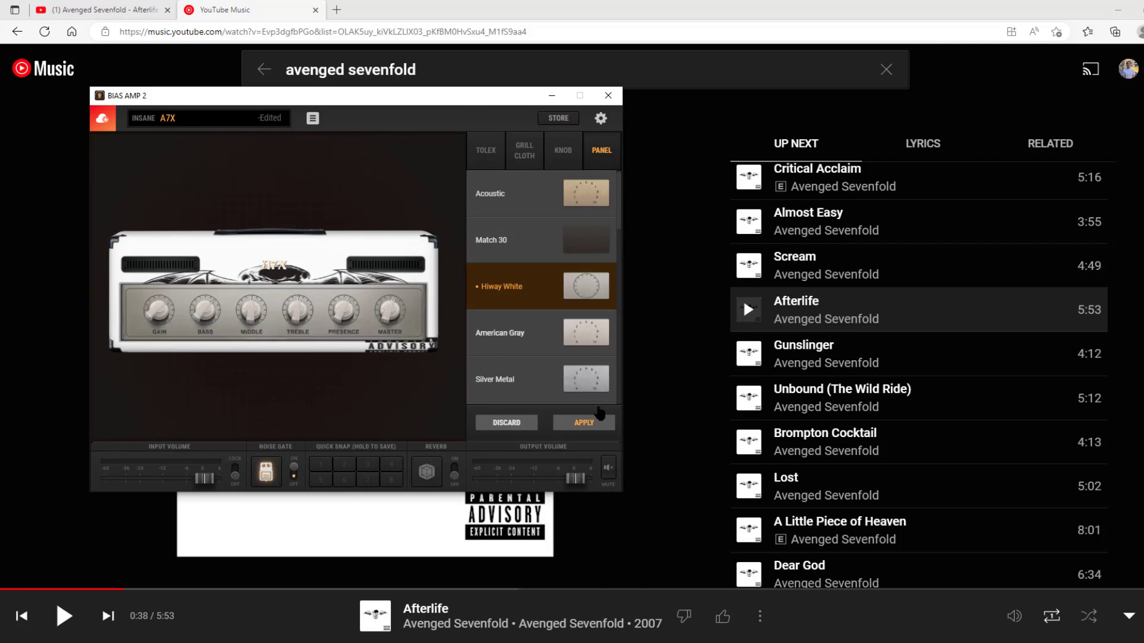
pyautogui.click(583, 422)
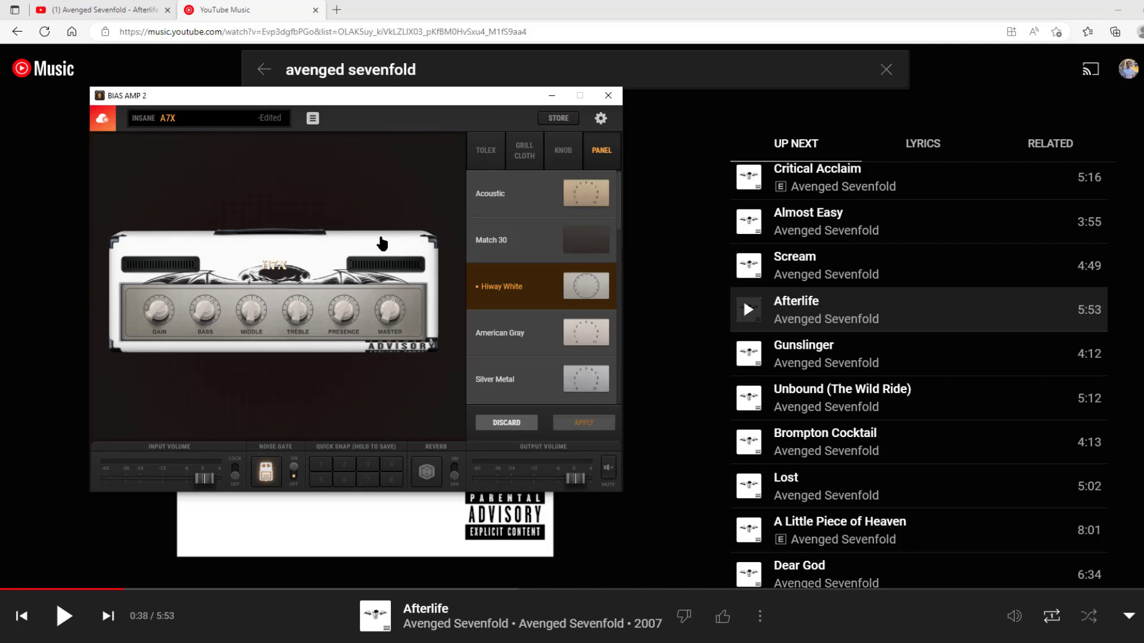
pyautogui.click(341, 153)
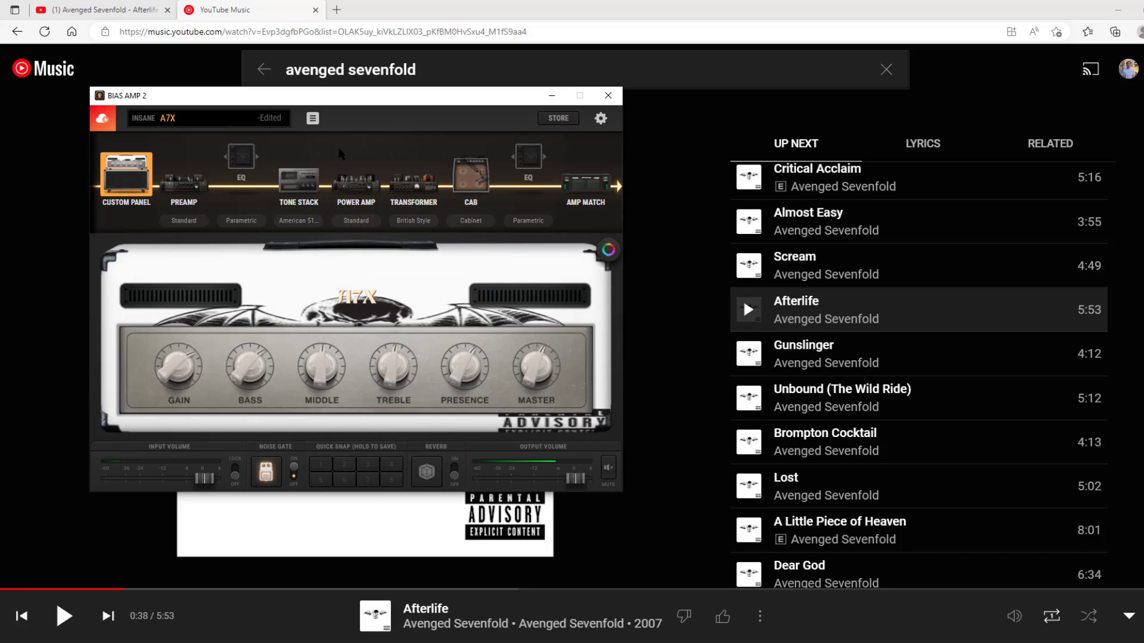
# - Save the amp as a new preset named 'A7X' with the Metal type
pyautogui.hotkey('ctrl', 's')
pyautogui.click(432, 292)
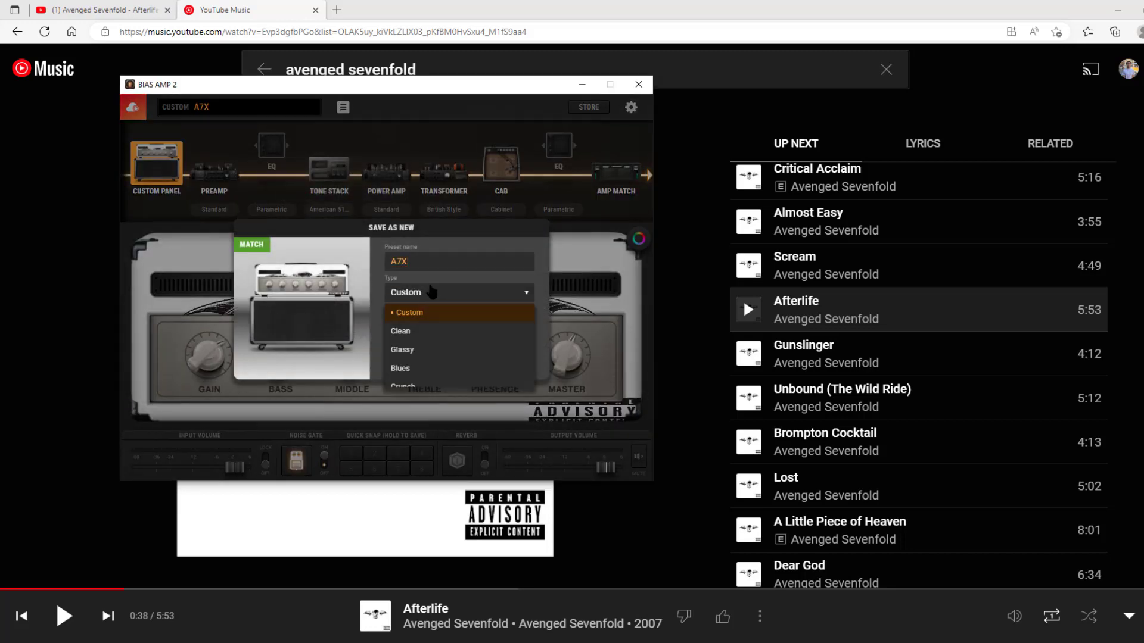
pyautogui.scroll(-1, 468, 339)
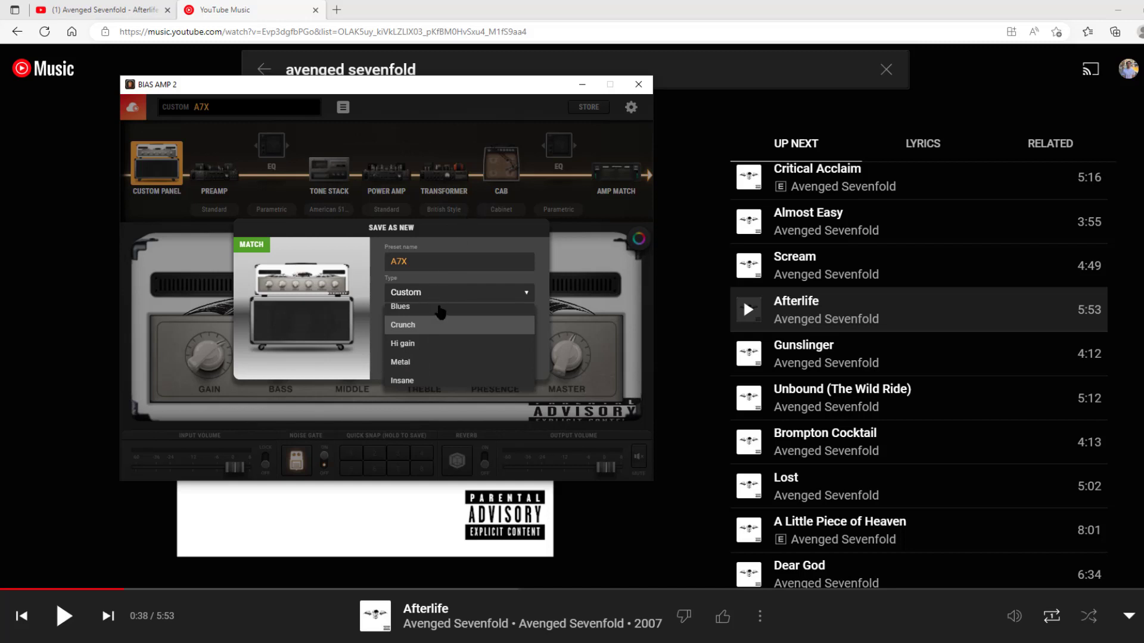
pyautogui.scroll(1, 454, 328)
pyautogui.press('Escape')
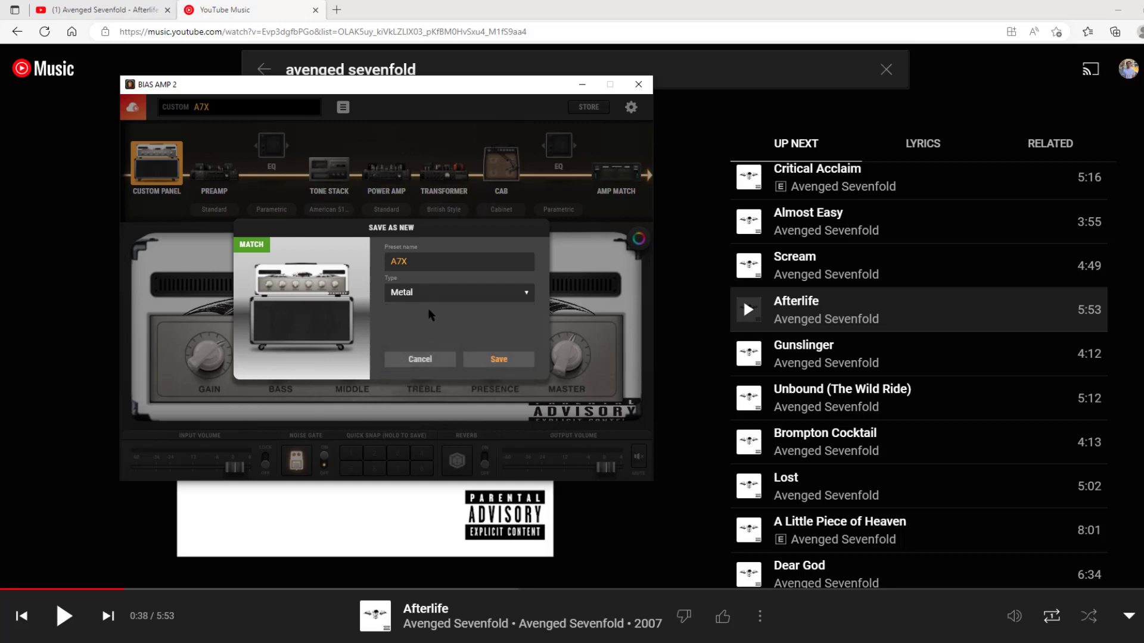
pyautogui.click(507, 365)
pyautogui.press('Return')
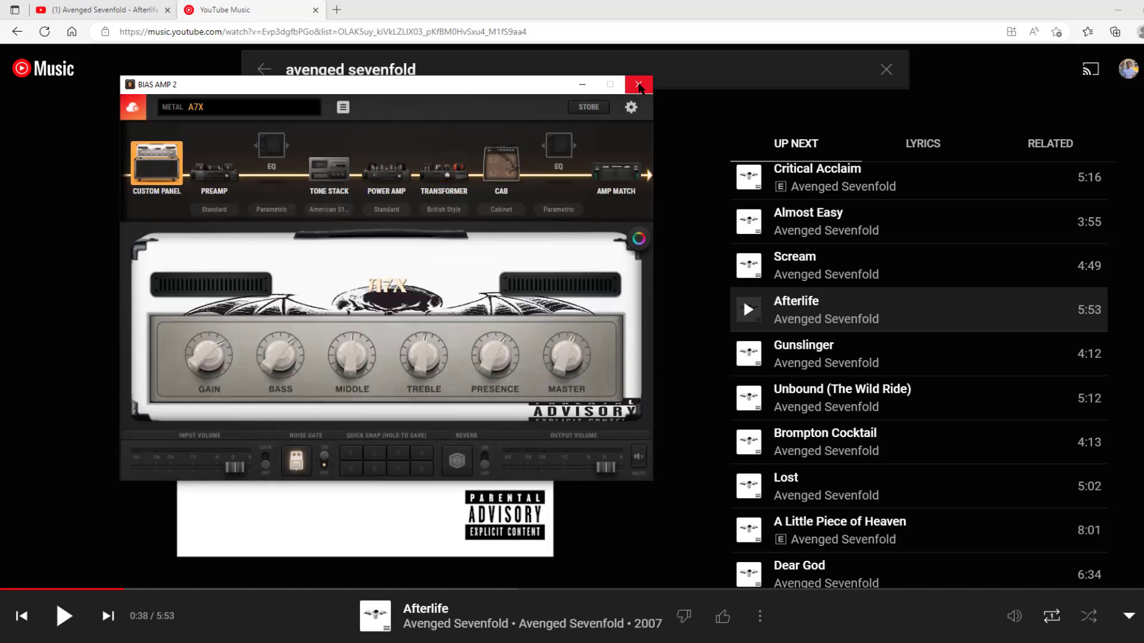
# - Switch to BIAS FX 2 and load the Metal preset Bombing Plane
pyautogui.click(454, 638)
pyautogui.click(454, 639)
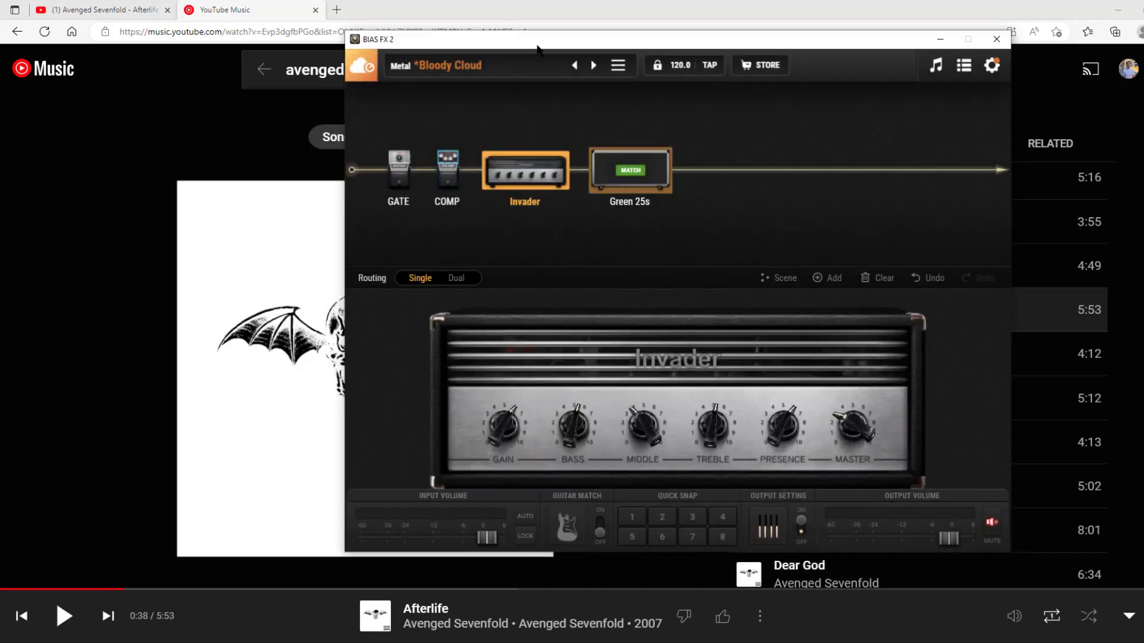
pyautogui.click(494, 71)
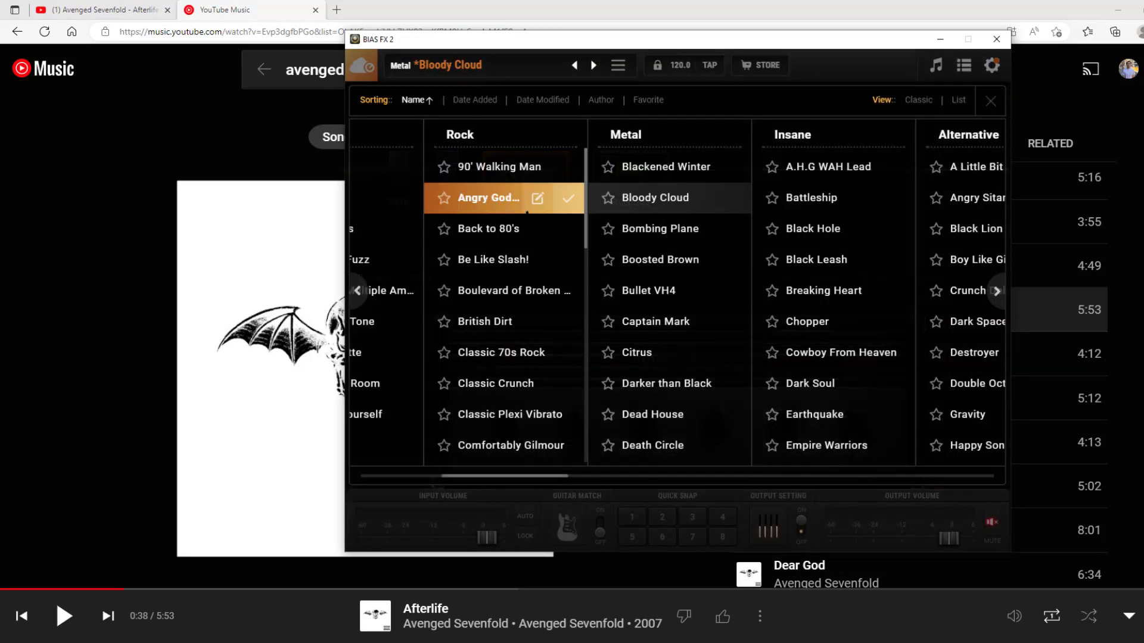
pyautogui.click(698, 206)
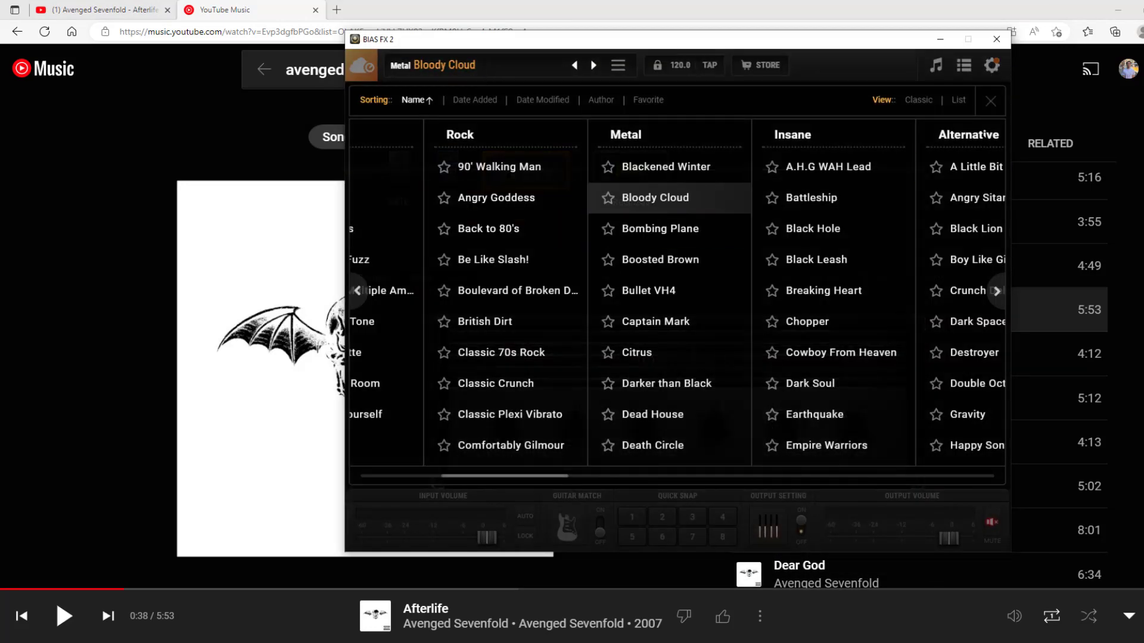
pyautogui.click(660, 229)
pyautogui.click(453, 66)
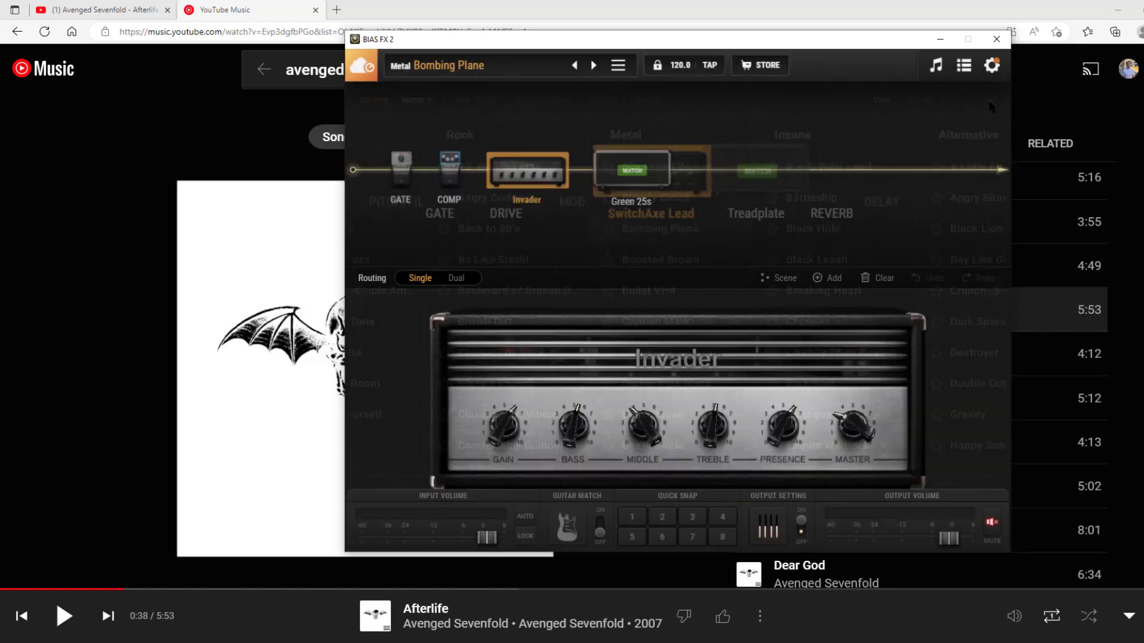
# - Dismiss the amp options, move the plugin window, and close BIAS FX 2 to relaunch
pyautogui.rightClick(651, 176)
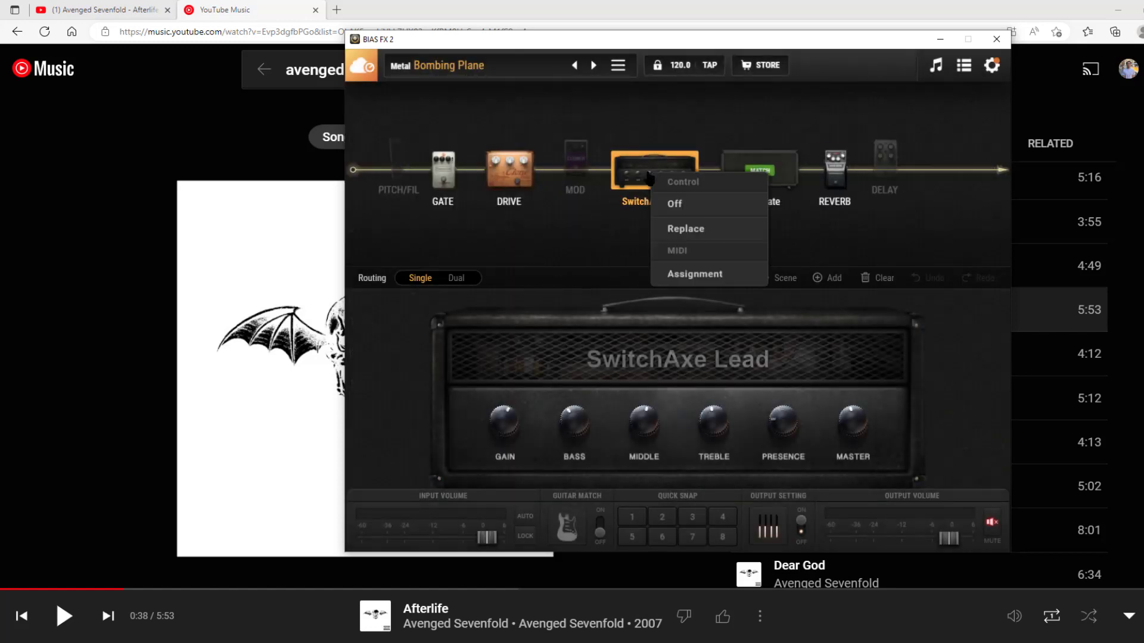
pyautogui.click(802, 250)
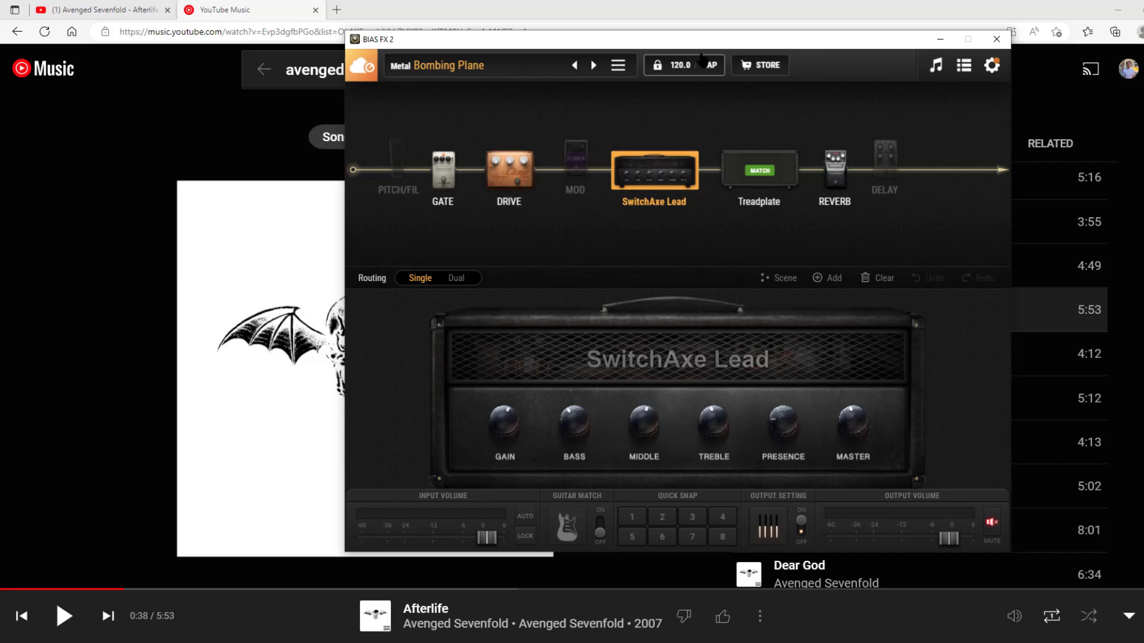
pyautogui.moveTo(691, 40); pyautogui.dragTo(621, 26)
pyautogui.click(927, 27)
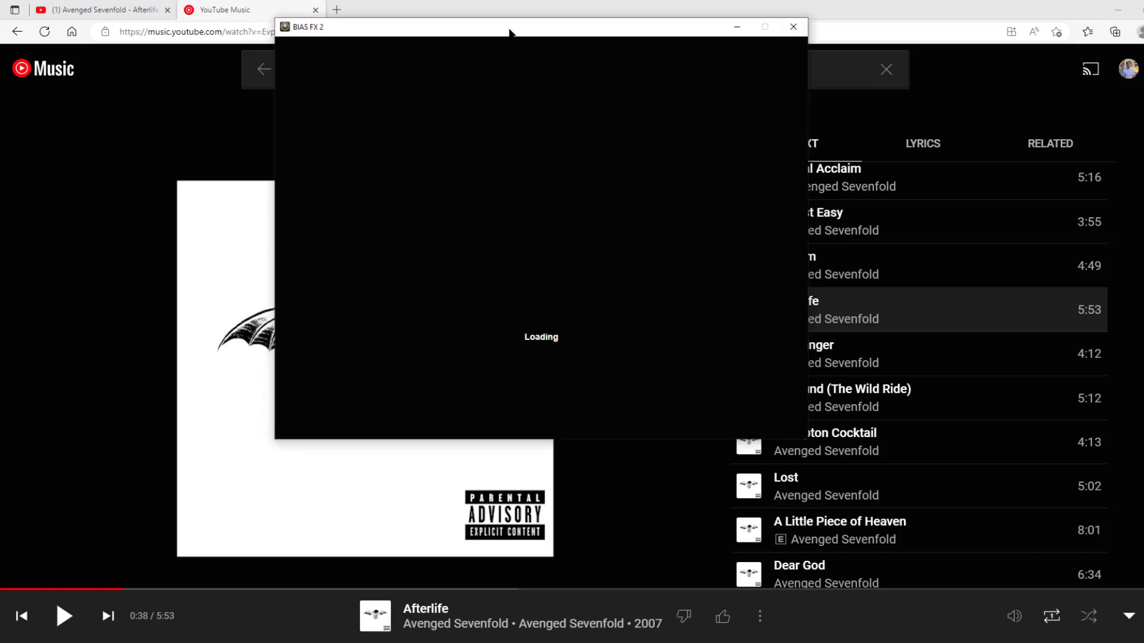
# - Replace the SwitchAxe Lead amp, browsing Amp Finder's METAL category for A7X
pyautogui.moveTo(509, 31); pyautogui.dragTo(495, 62)
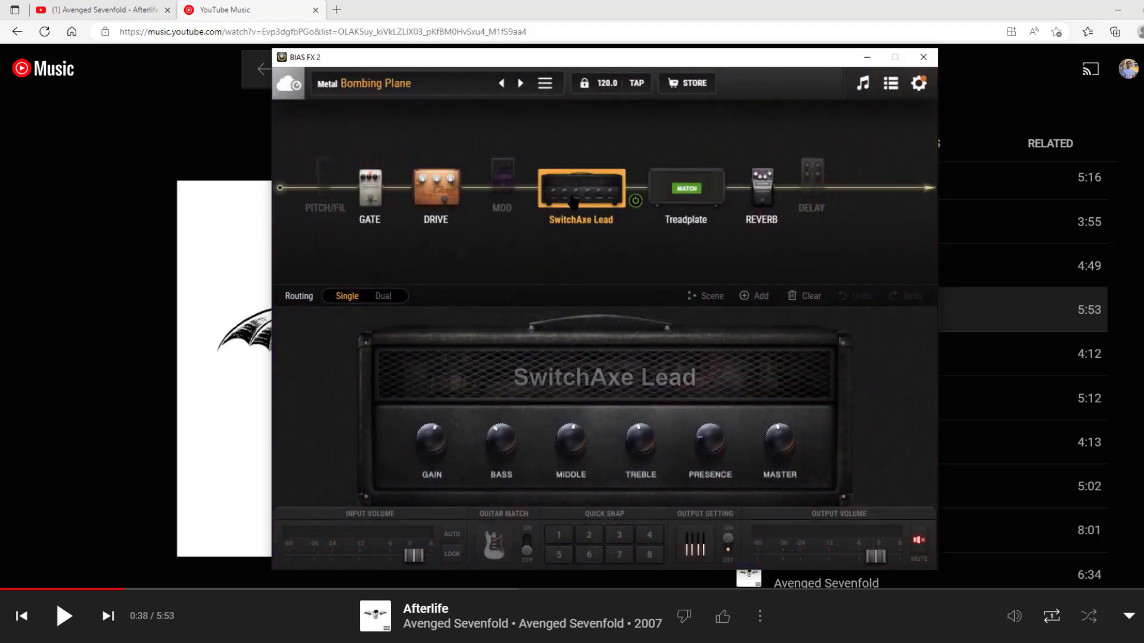
pyautogui.rightClick(595, 205)
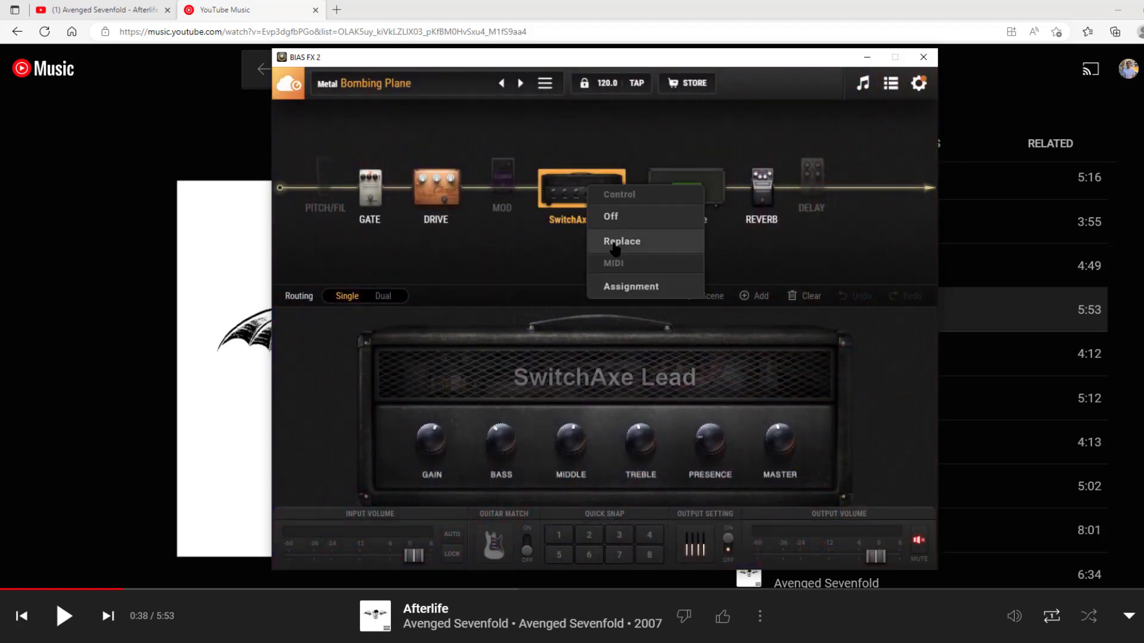
pyautogui.click(616, 245)
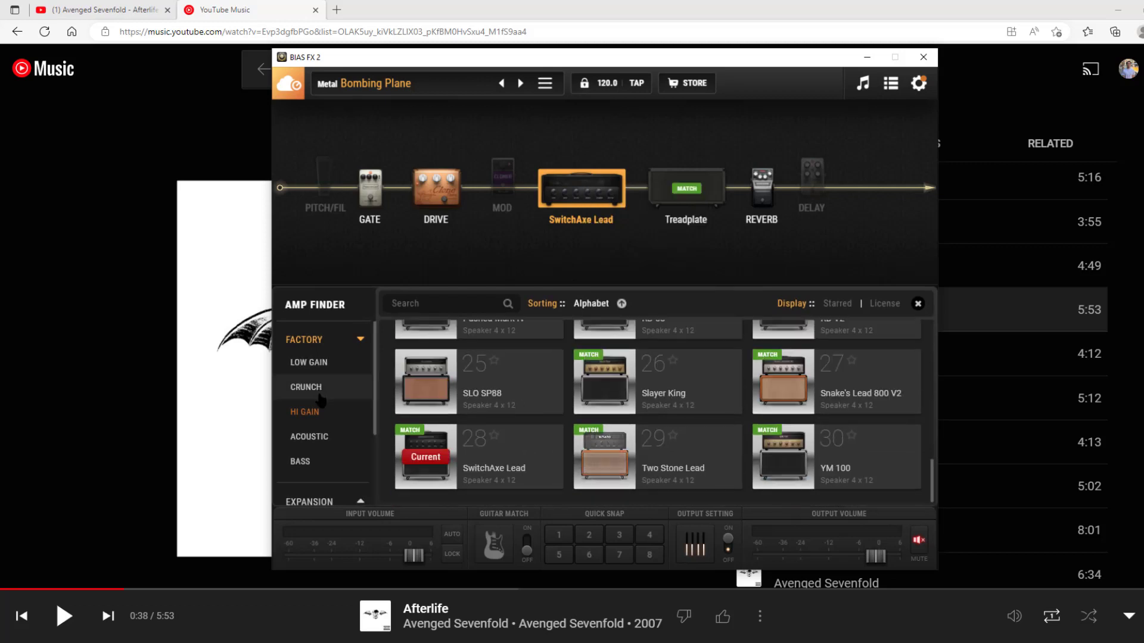
pyautogui.click(335, 453)
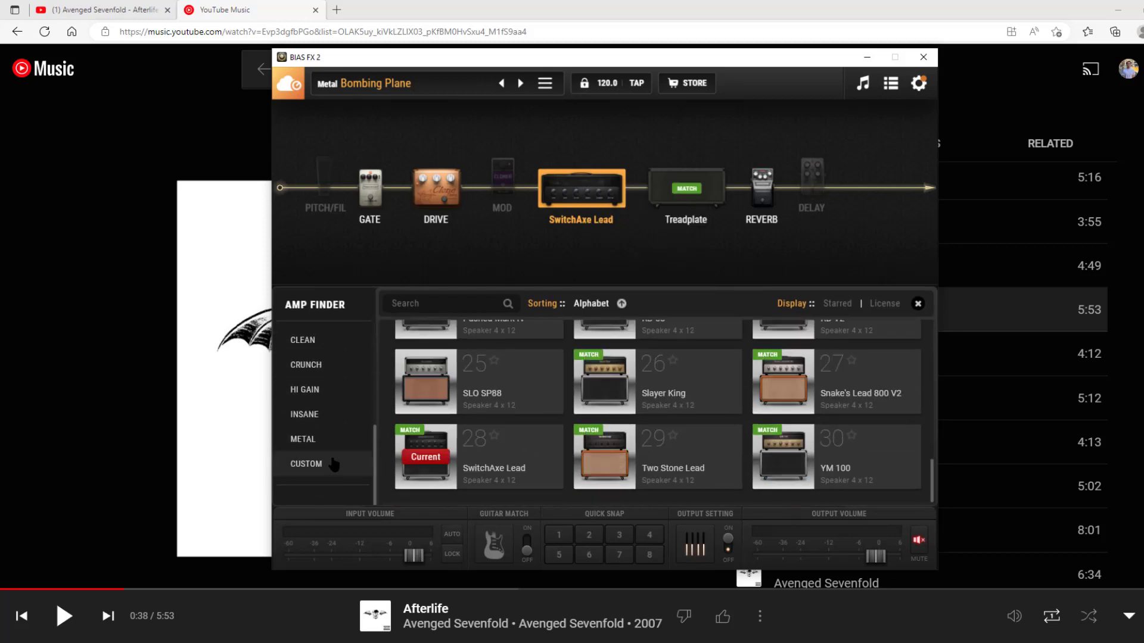
pyautogui.click(332, 444)
pyautogui.scroll(5, 511, 416)
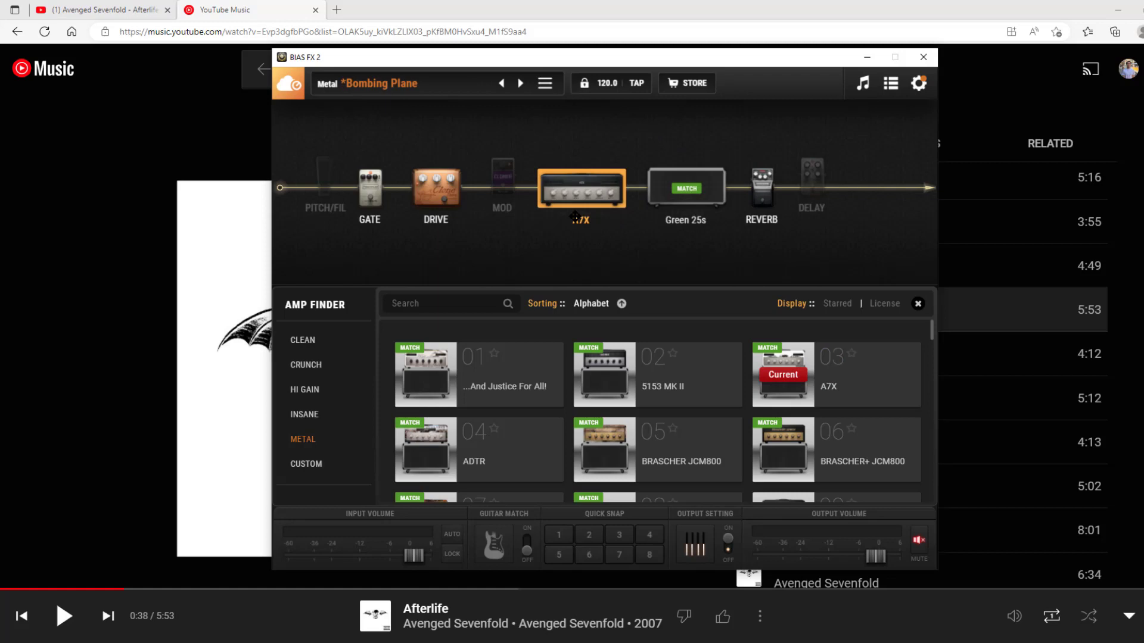
# - Keep A7X, unmute the output, and delete the MOD, DRIVE, PITCH/FIL, DELAY and REVERB blocks
pyautogui.click(918, 304)
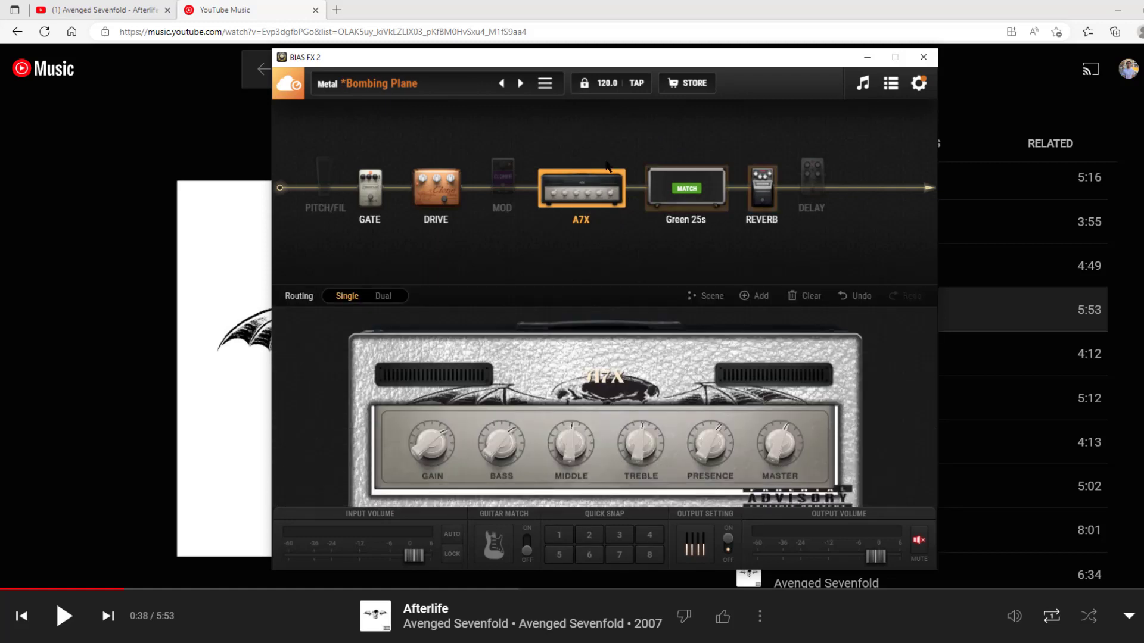
pyautogui.click(919, 539)
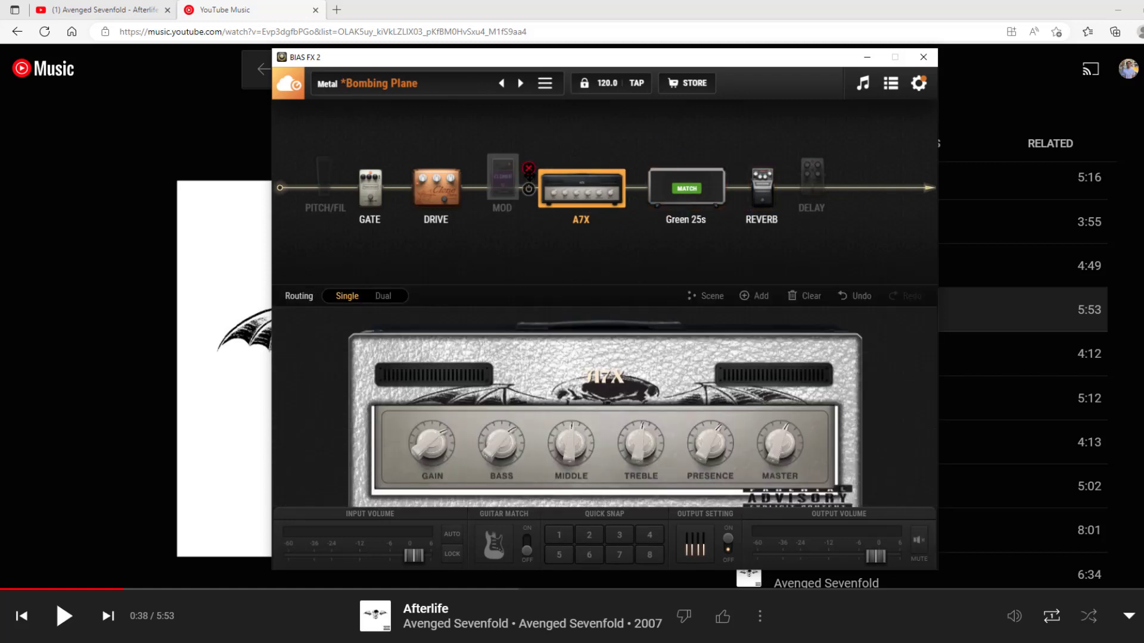
pyautogui.click(528, 168)
pyautogui.click(458, 168)
pyautogui.click(333, 168)
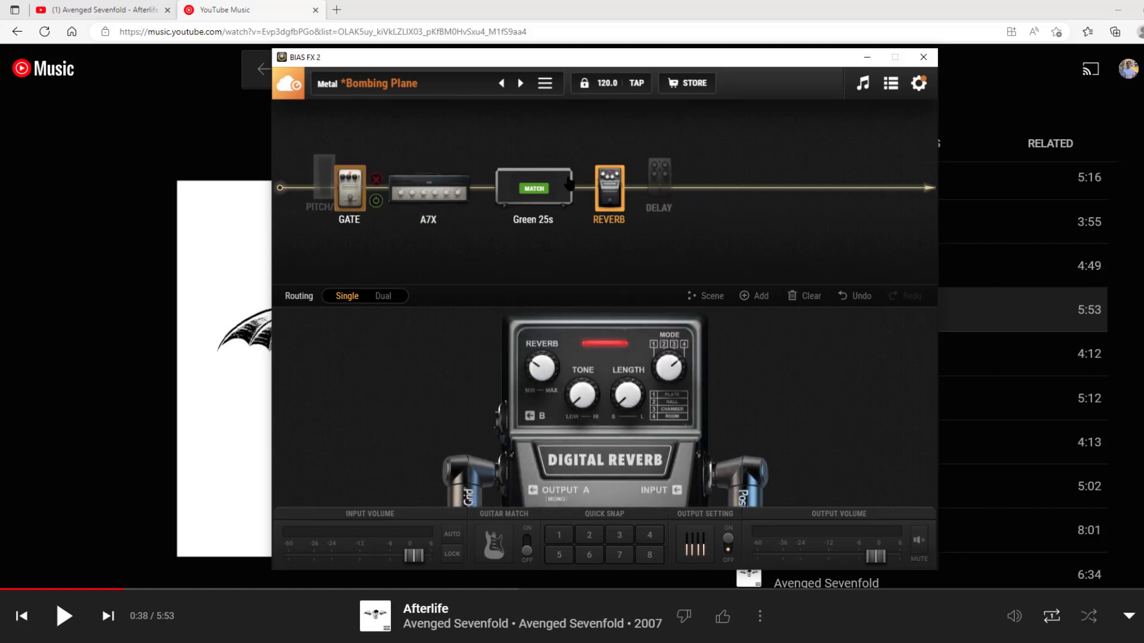
pyautogui.click(613, 180)
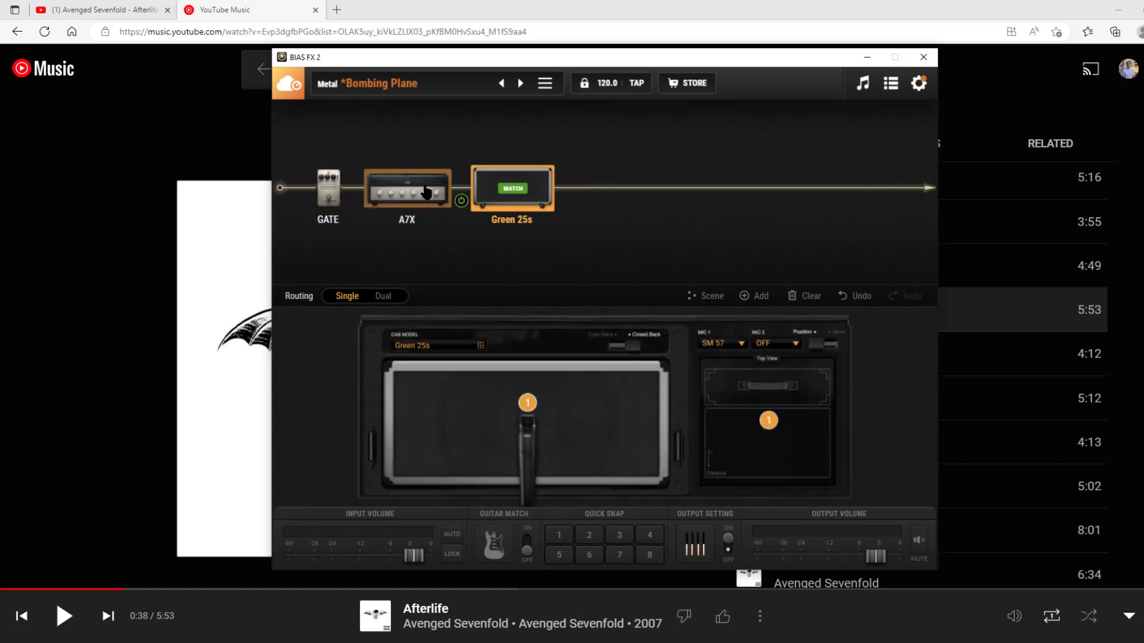
pyautogui.click(440, 172)
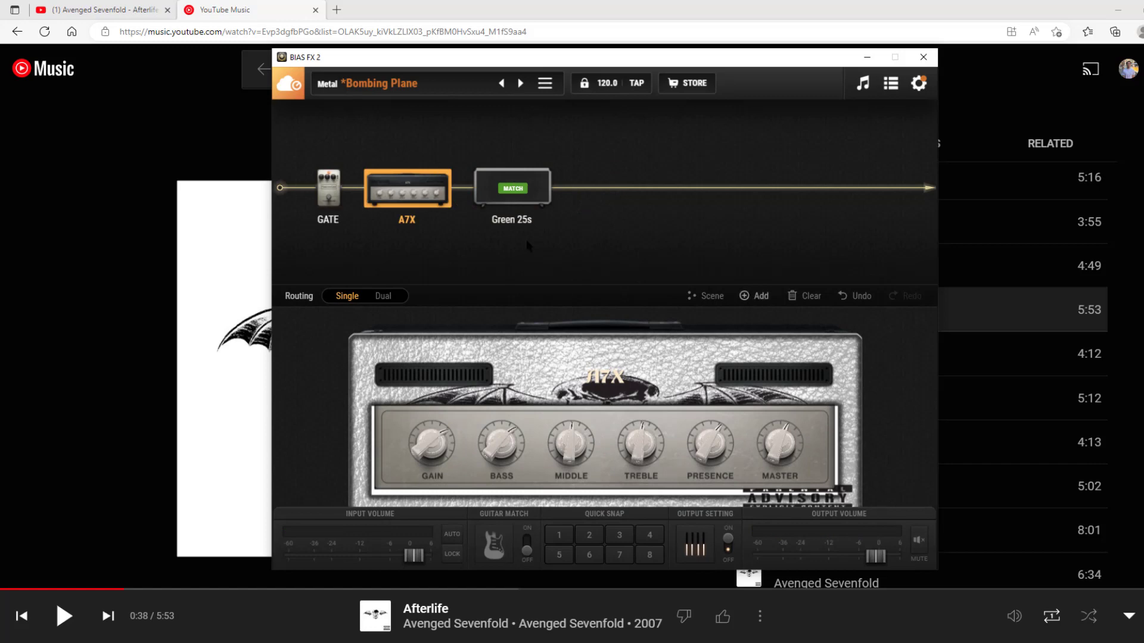
# - Add the green 808OD between Gate and A7X with drive at minimum, level 3.6, tone centred
pyautogui.click(754, 297)
pyautogui.click(301, 461)
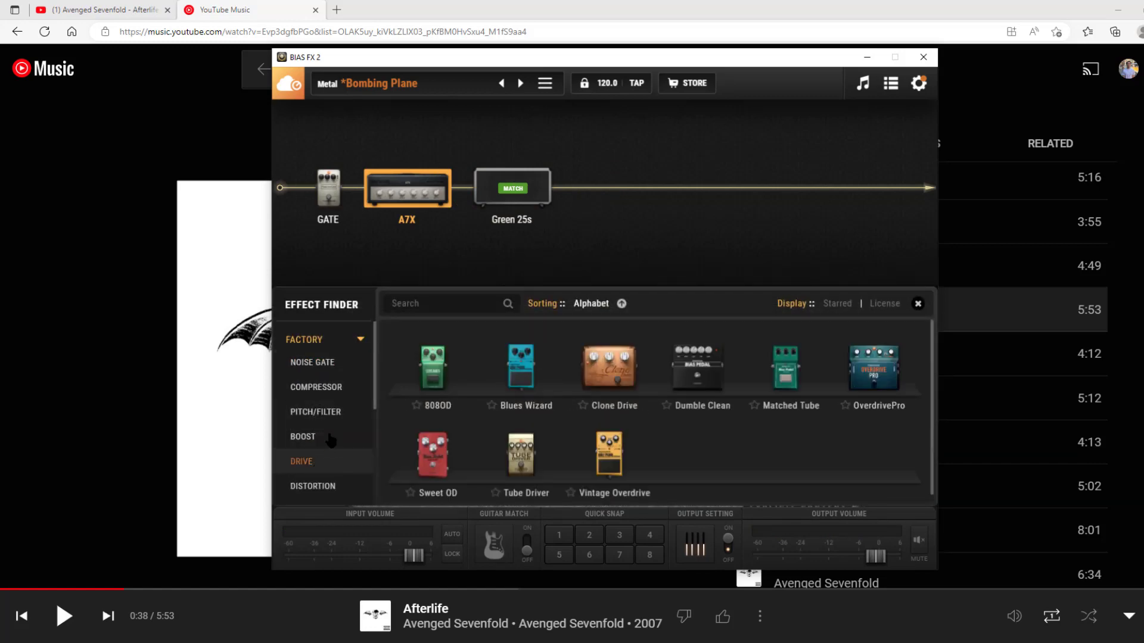
pyautogui.moveTo(433, 366); pyautogui.dragTo(377, 196)
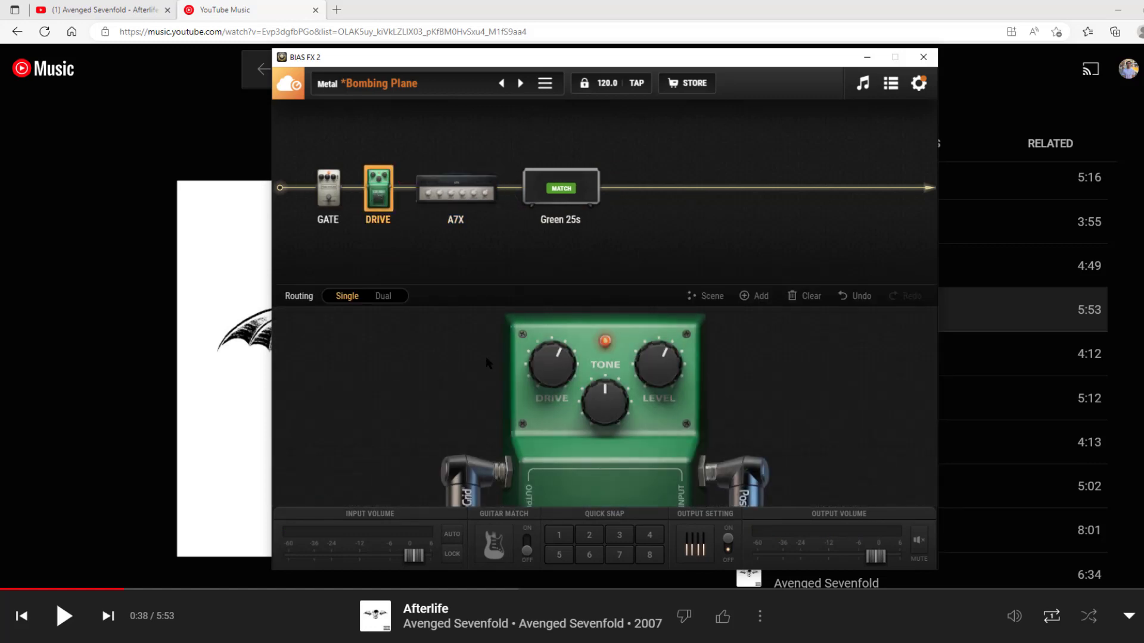
pyautogui.moveTo(543, 405); pyautogui.dragTo(560, 440)
pyautogui.moveTo(659, 372); pyautogui.dragTo(656, 402)
pyautogui.moveTo(605, 402); pyautogui.dragTo(553, 375)
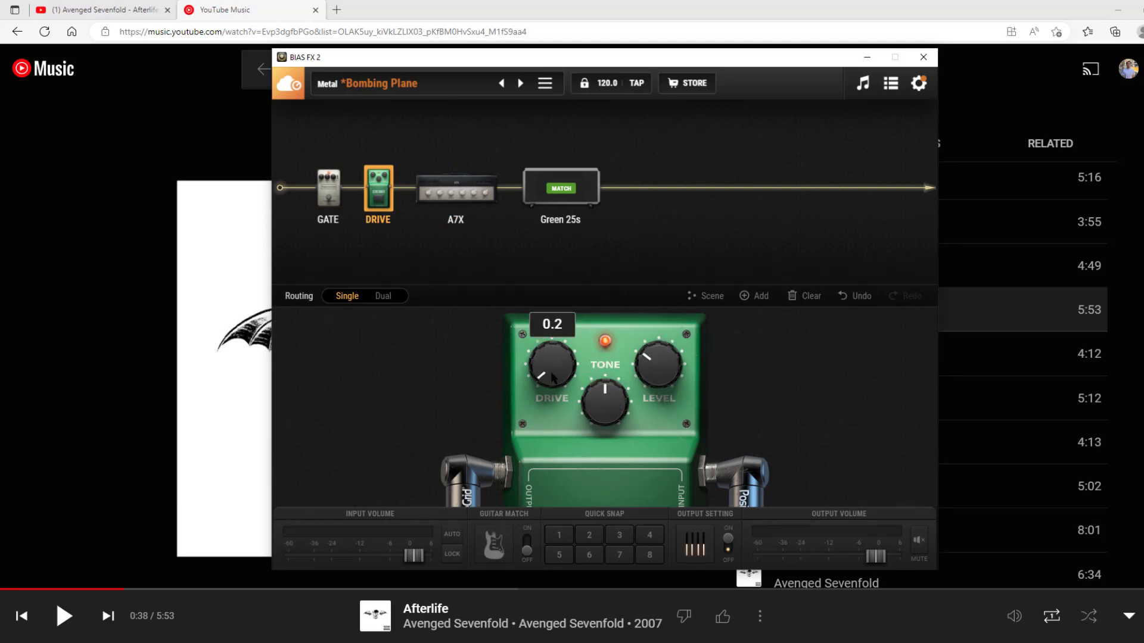
# - Place a rack EQ after the Green 25s cab, lower its high cut, then select A7X
pyautogui.click(745, 296)
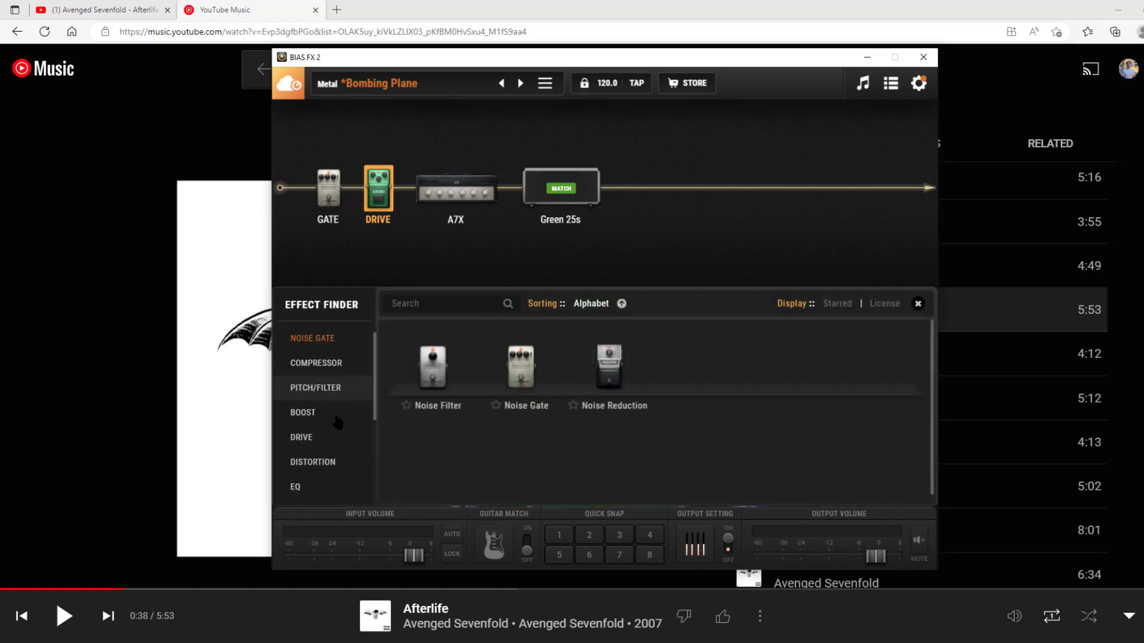
pyautogui.scroll(-3, 320, 393)
pyautogui.scroll(2, 320, 394)
pyautogui.click(320, 392)
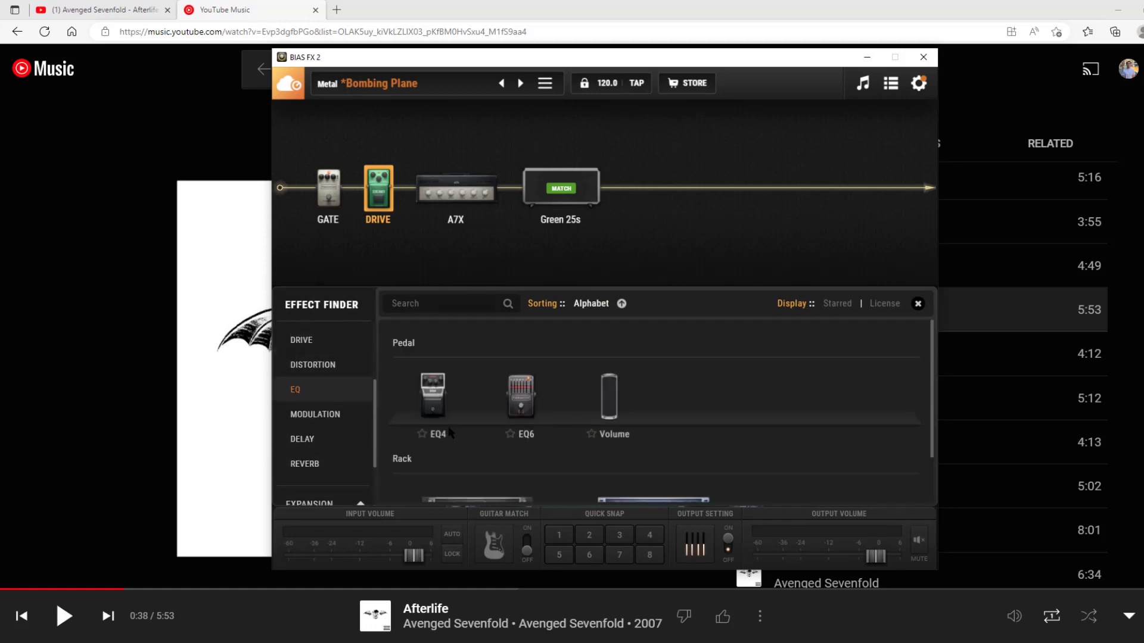
pyautogui.moveTo(477, 500); pyautogui.dragTo(654, 209)
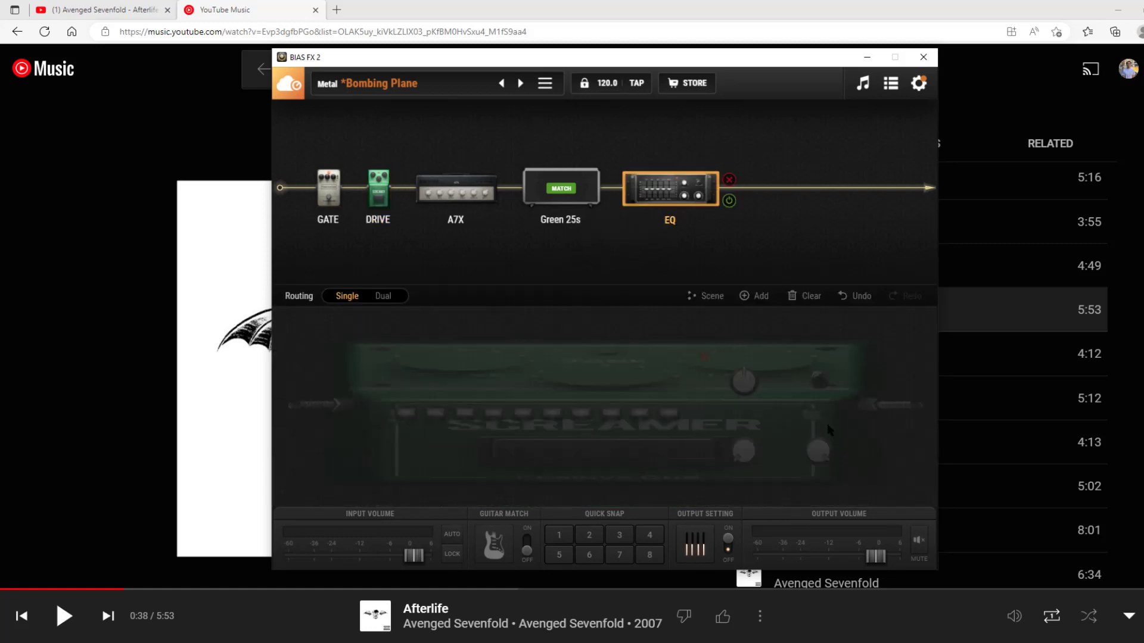
pyautogui.moveTo(834, 476); pyautogui.dragTo(824, 510)
pyautogui.moveTo(754, 451)
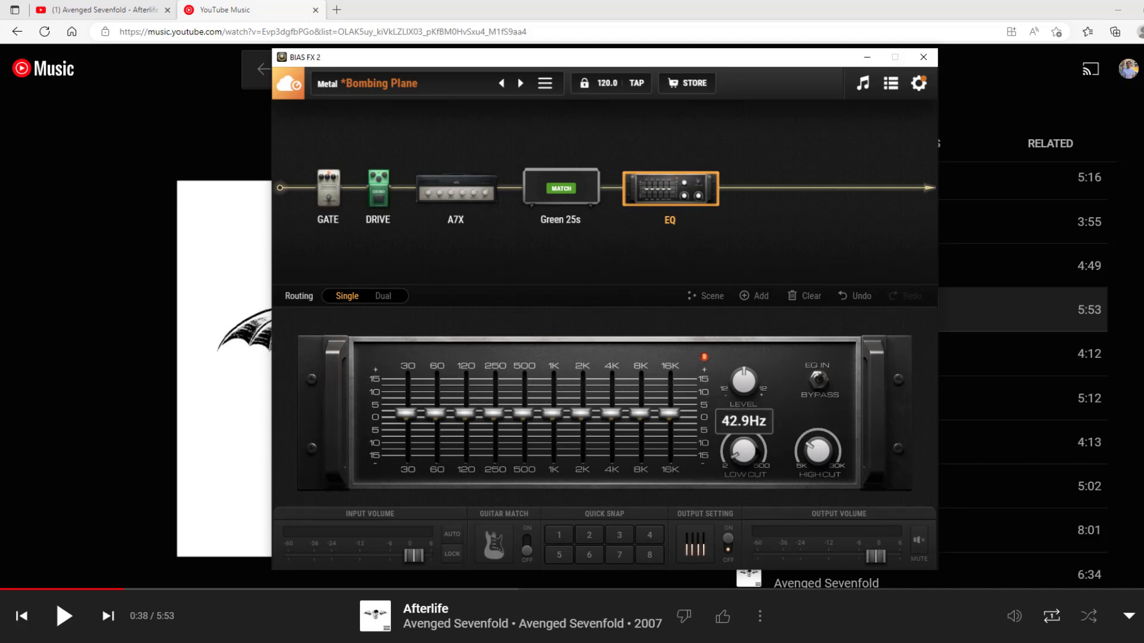
pyautogui.click(476, 206)
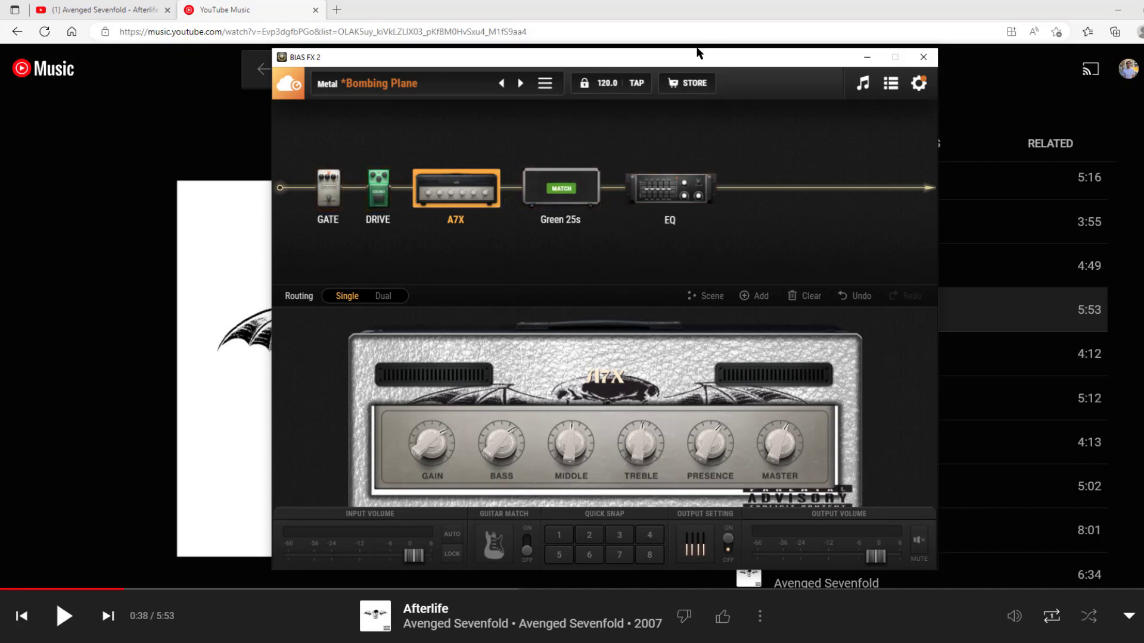
pyautogui.moveTo(698, 52)
pyautogui.mouseDown()
pyautogui.moveTo(706, 61)
pyautogui.moveTo(700, 53)
pyautogui.mouseUp()
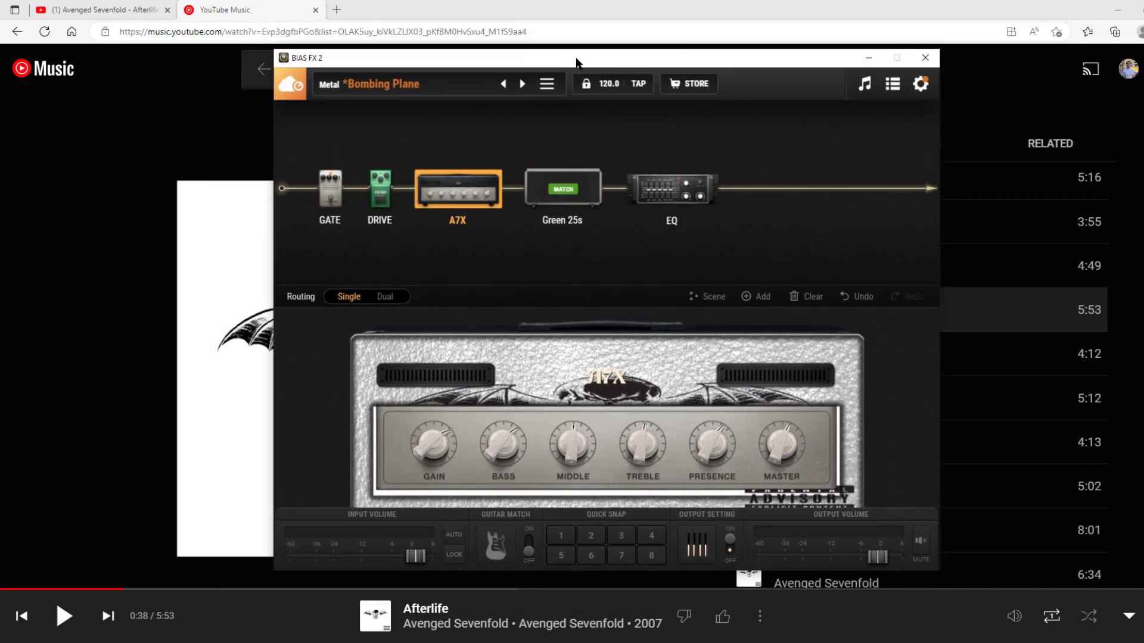
pyautogui.moveTo(576, 61); pyautogui.dragTo(584, 78)
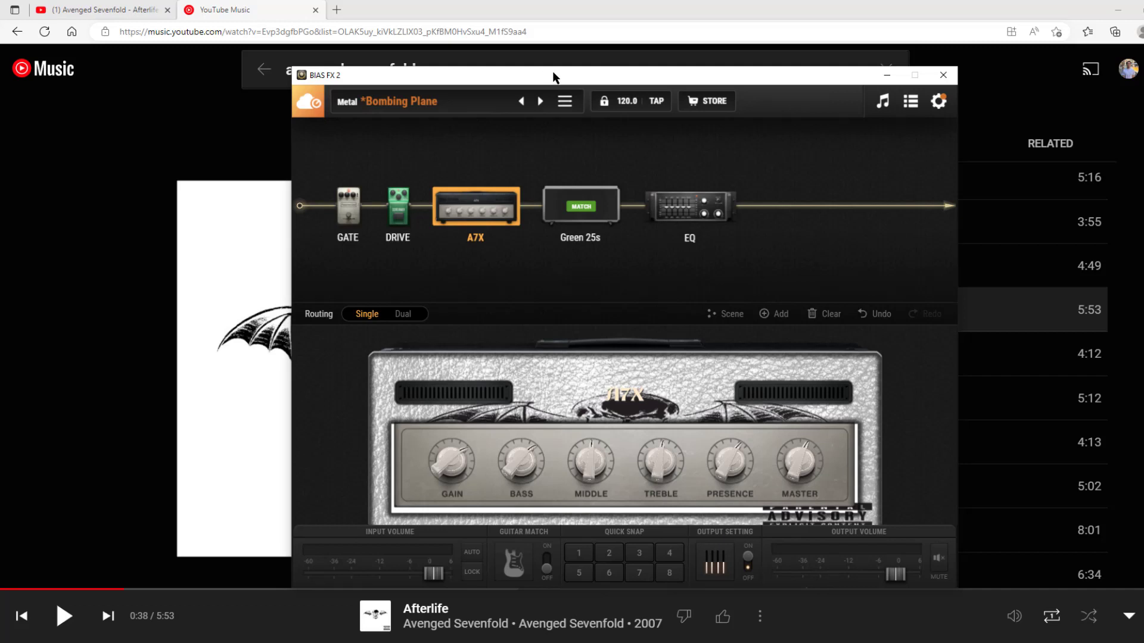
pyautogui.moveTo(553, 73); pyautogui.dragTo(519, 58)
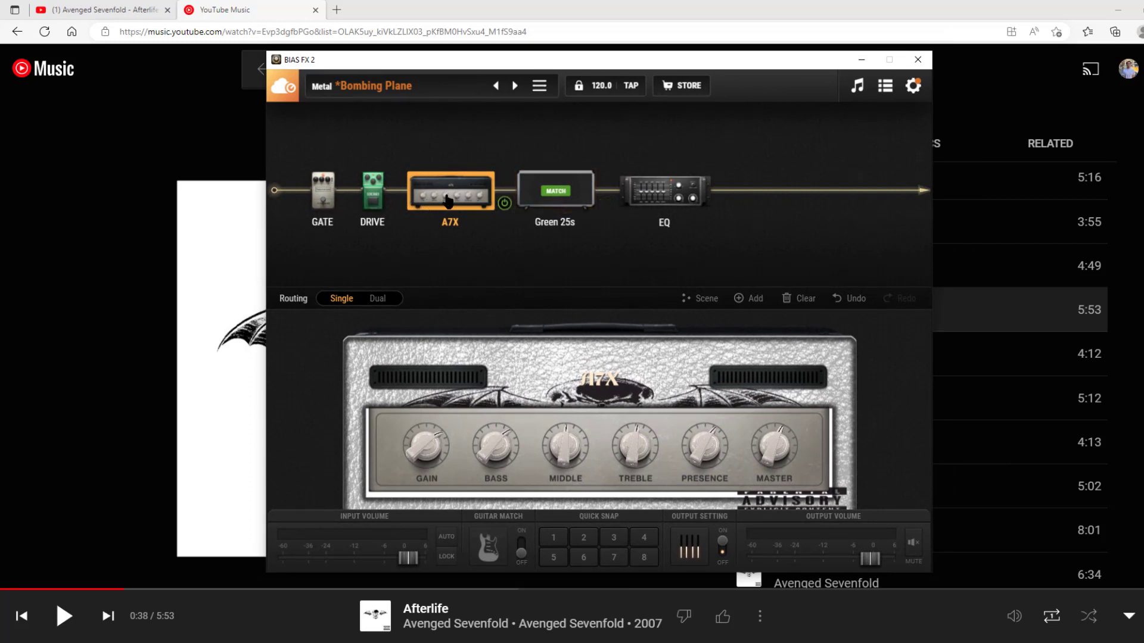
pyautogui.click(373, 191)
pyautogui.click(555, 190)
pyautogui.click(679, 200)
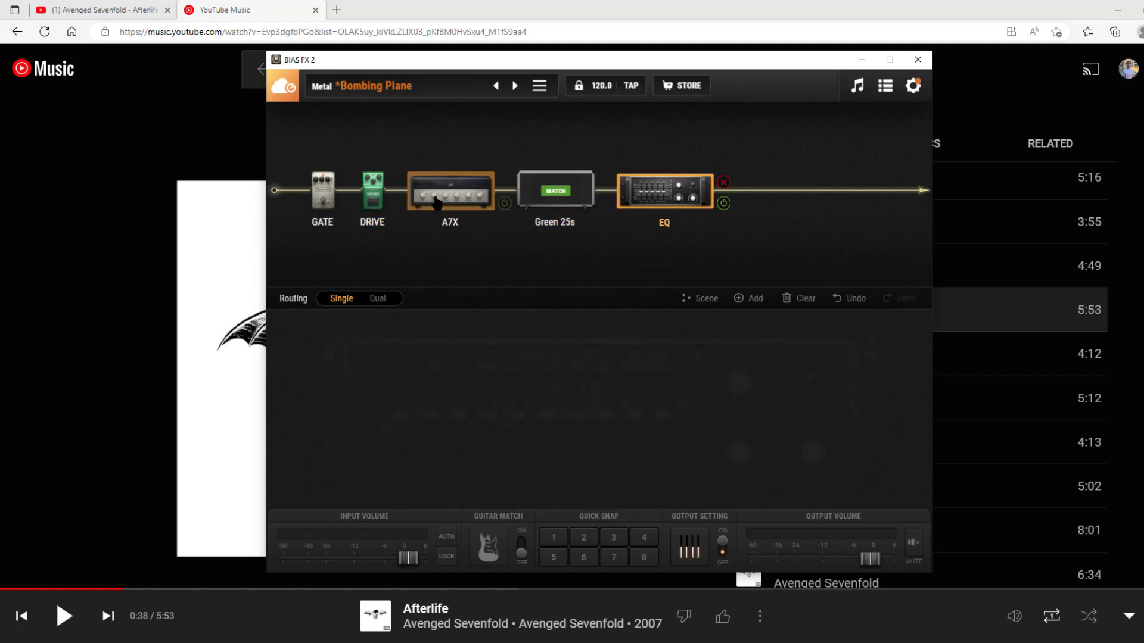
pyautogui.click(450, 194)
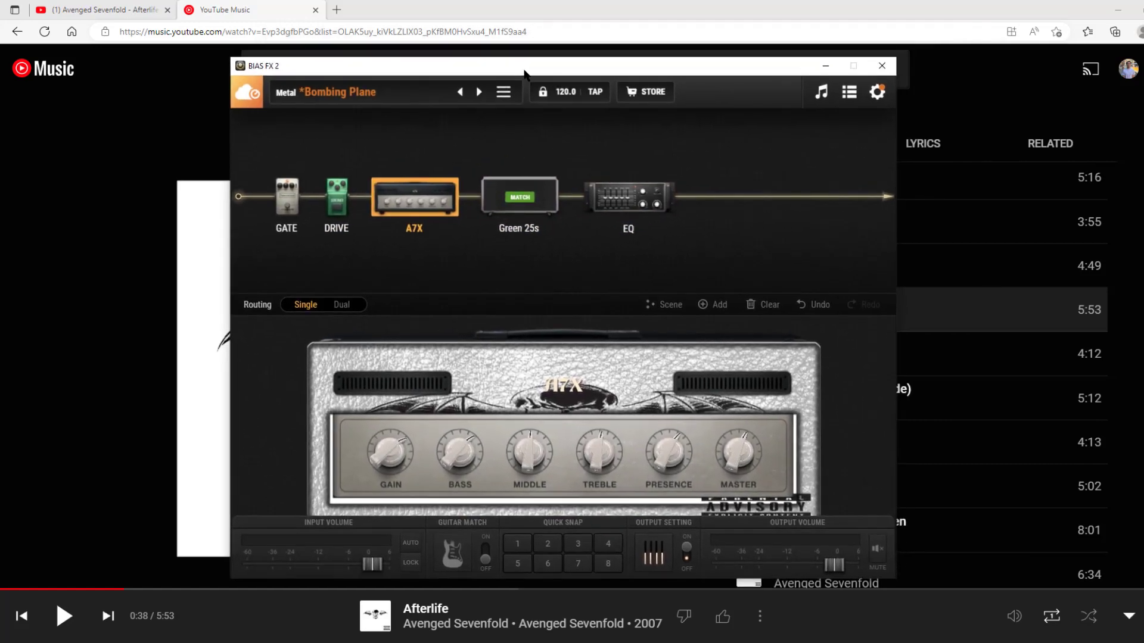